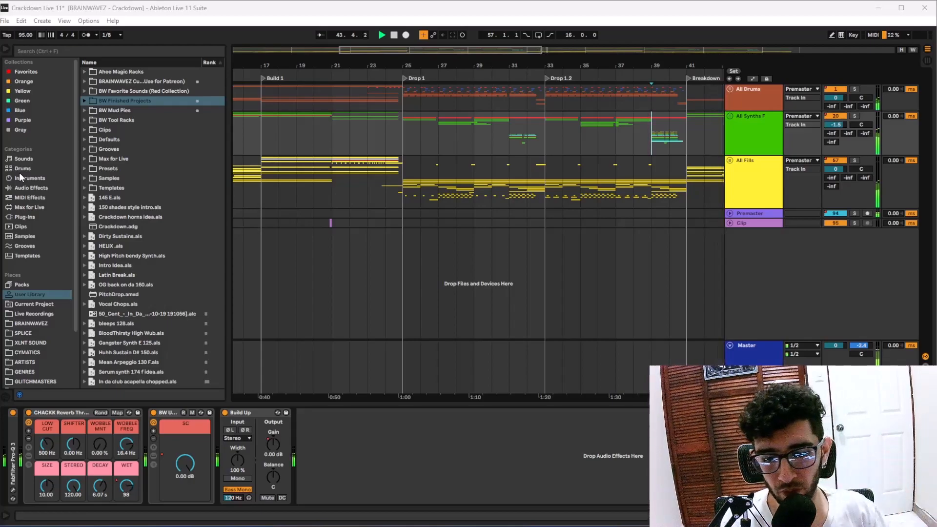
Expand the All Drums group and solo its 12 Group, moving to bar 40 just before the Breakdown.
left_click(674, 144)
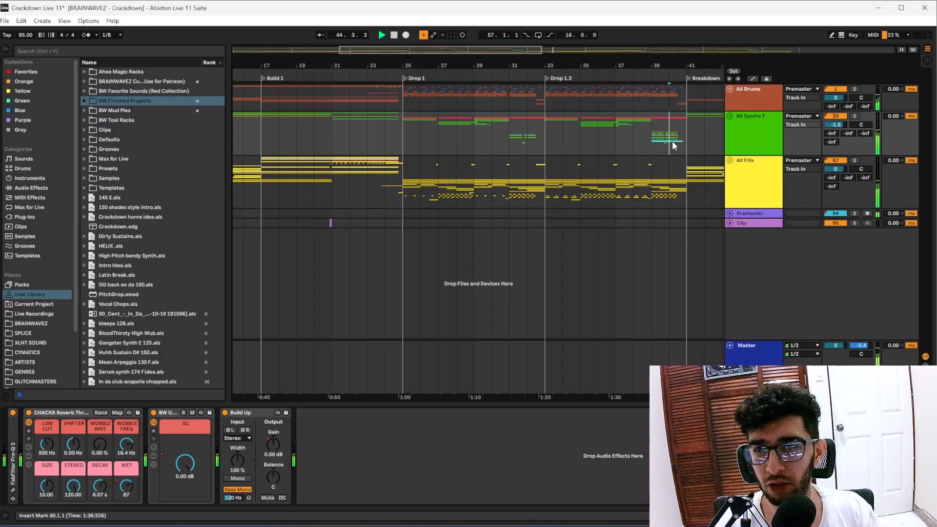
left_click_drag(587, 136, 515, 127)
left_click(730, 89)
scroll(642, 148, "up", 5)
key("space")
left_click(430, 192)
left_click(435, 213)
left_click(426, 196)
left_click(402, 200)
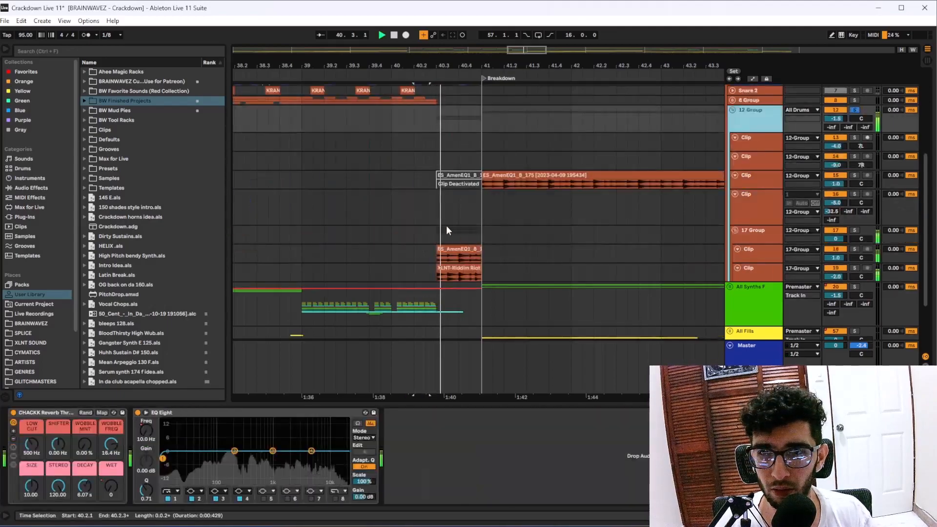
Listen to the soloed 12 Group fill from 40.3 into the Breakdown.
left_click(447, 226)
left_click(445, 206)
scroll(444, 205, "up", 3)
left_click(431, 241)
scroll(438, 248, "down", 3)
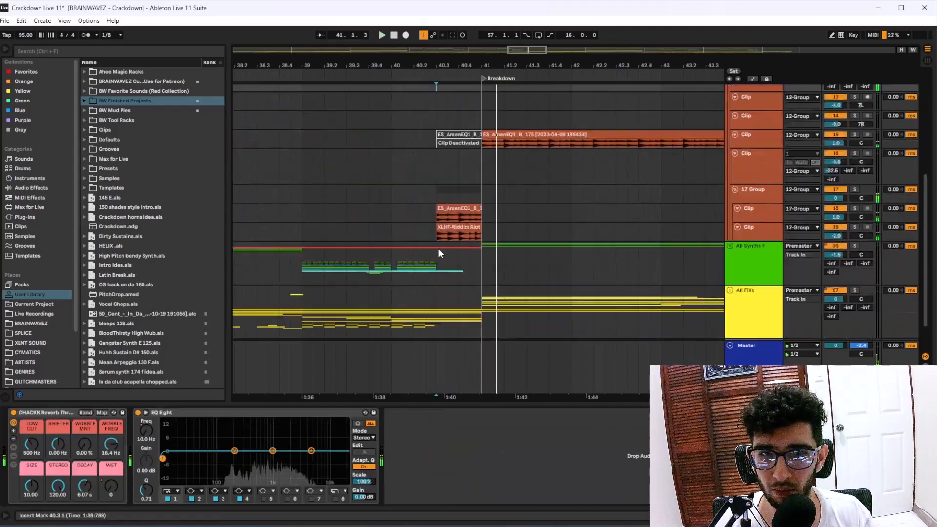
Enlarge and solo the 17 Group, and play its fill before the Breakdown.
left_click(765, 200)
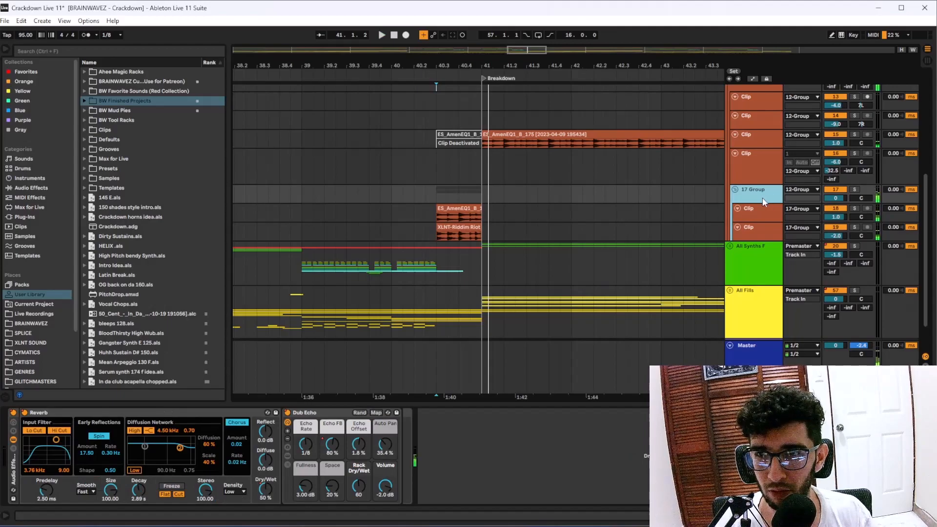
left_click_drag(757, 204, 757, 230)
key("s")
key("space")
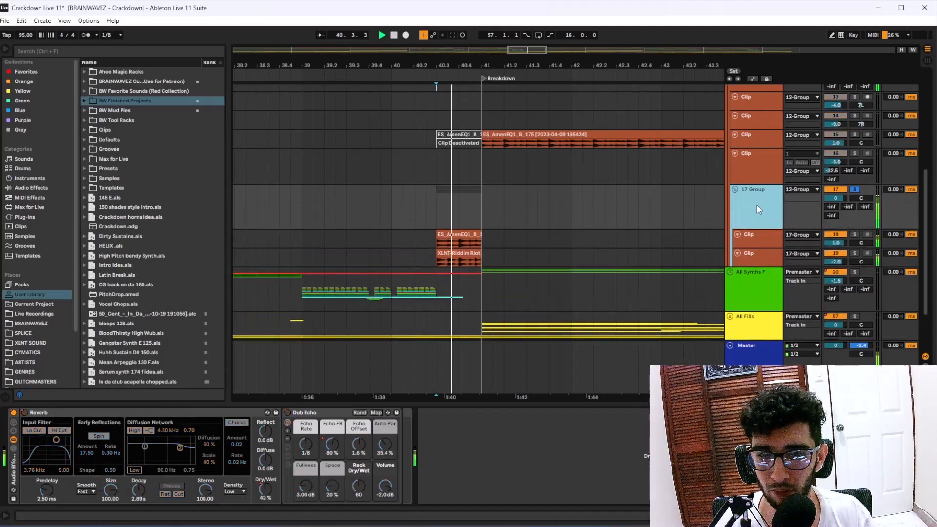
key("space")
Place the insert marker at 40.3 and examine the kick, snare and 17 Group clips around the fill.
key("Left")
left_click_drag(529, 272, 462, 230)
left_click(406, 180)
left_click(370, 166)
scroll(396, 199, "up", 8)
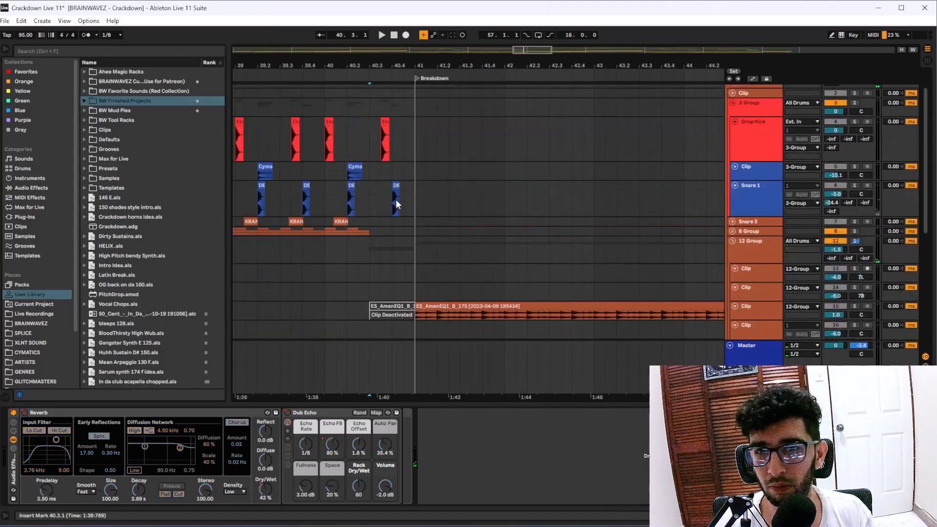
scroll(440, 207, "down", 5)
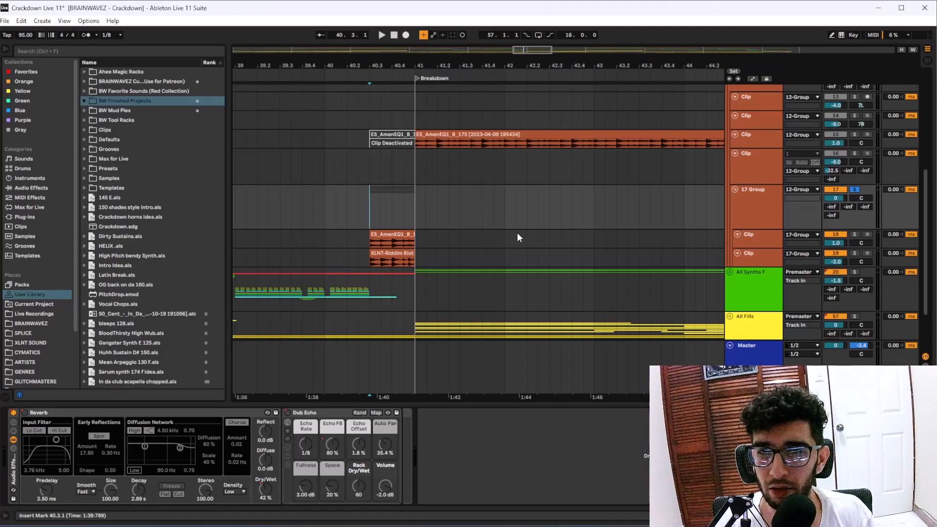
scroll(519, 235, "up", 2)
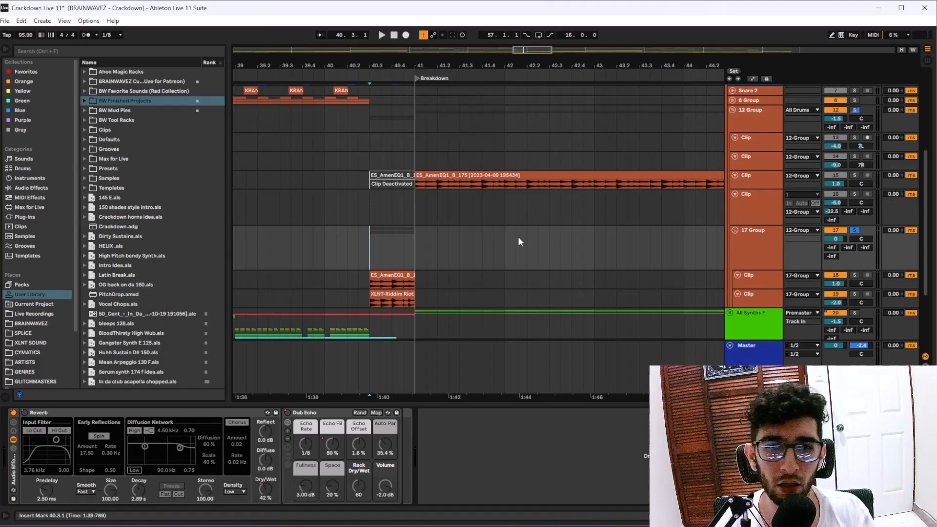
Play the 17 Group fill from 40.3 while viewing the automation of its Reverb's Dry/Wet.
left_click(60, 413)
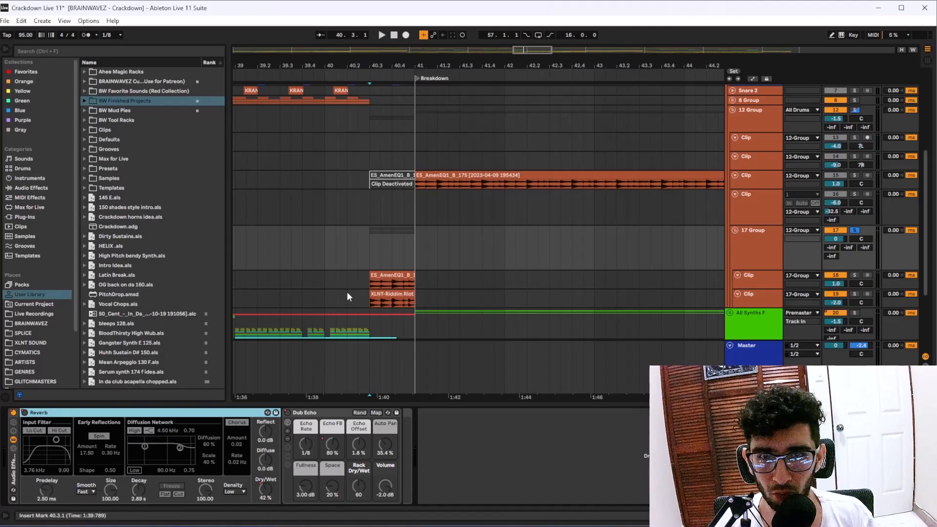
left_click(368, 254)
key("space")
left_click_drag(266, 489, 273, 488)
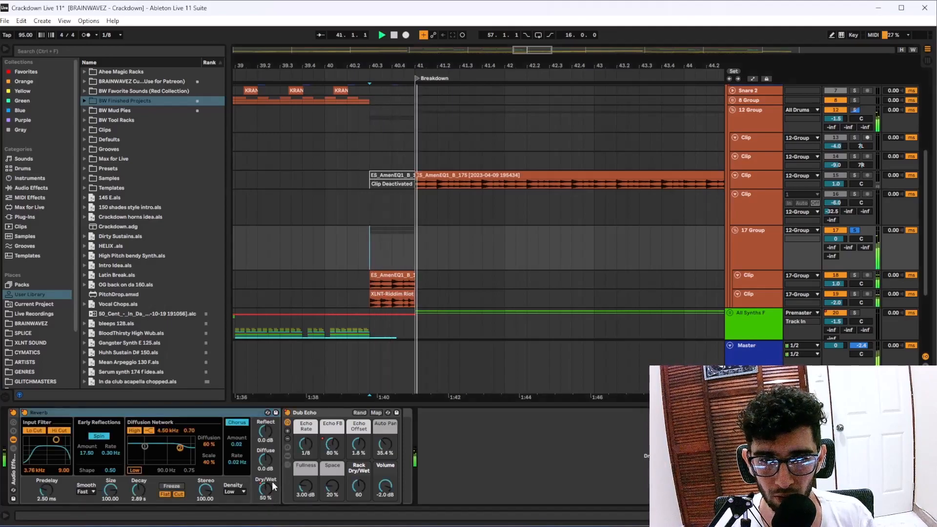
key("space")
key("space")
key("a")
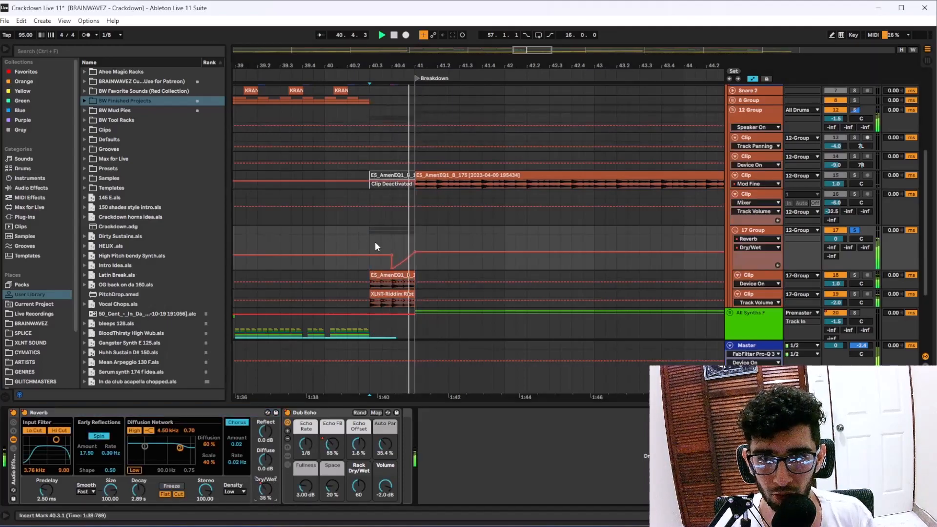
key("a")
Replay the 17 Group fill from 40.3 while viewing the automation of the Dub Echo's Echo FB.
left_click(371, 242)
key("space")
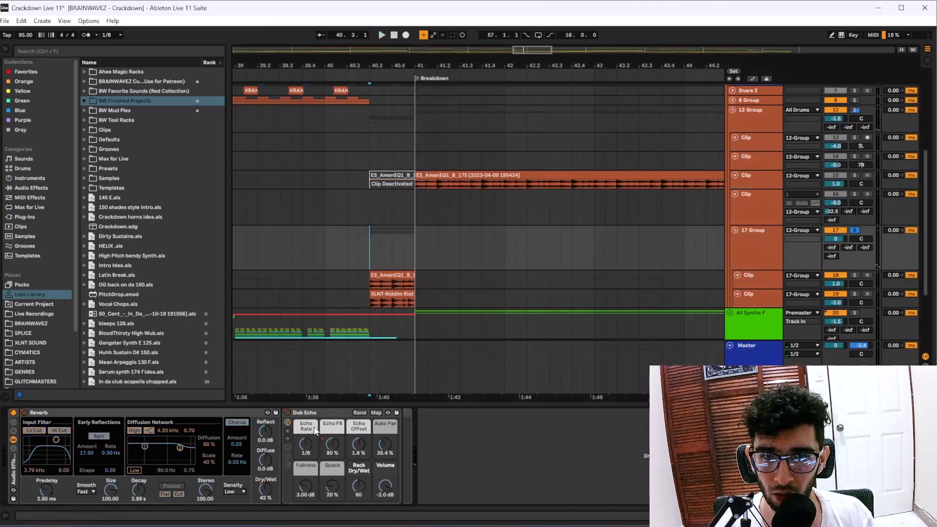
key("space")
left_click(331, 447)
key("a")
key("space")
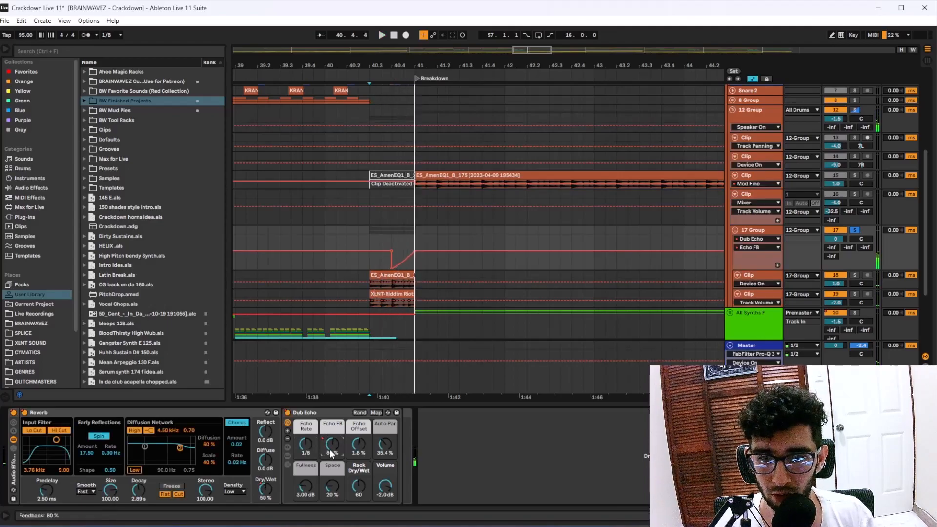
key("space")
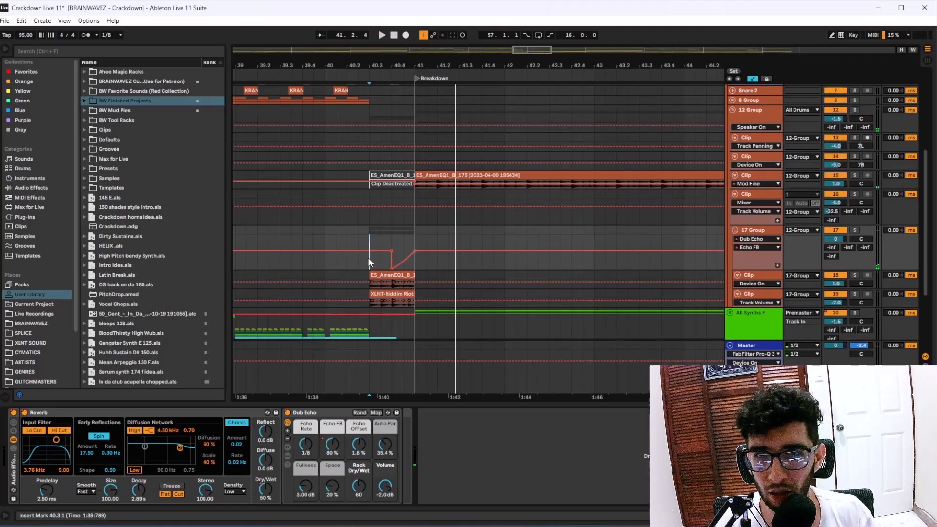
Solo the Snare 1 track and play its last hit at 40.4 before the Breakdown.
scroll(368, 257, "up", 8)
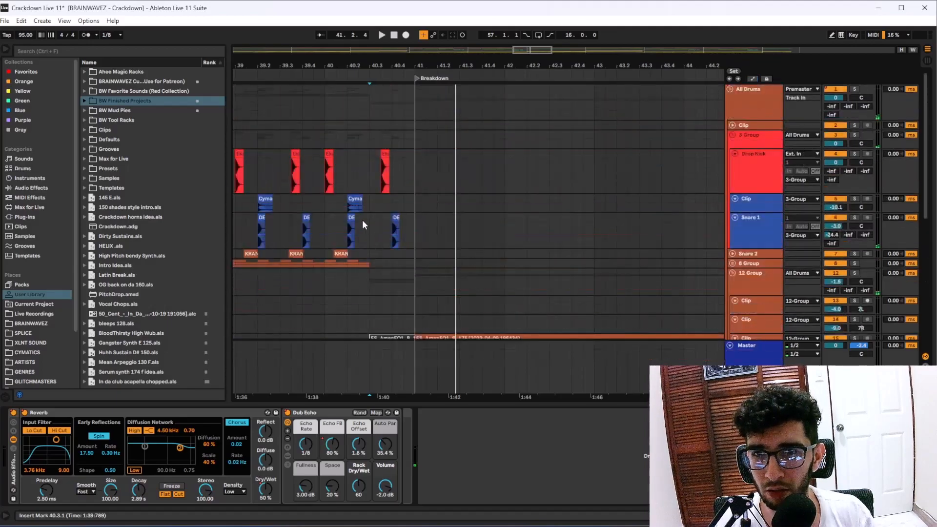
left_click(392, 219)
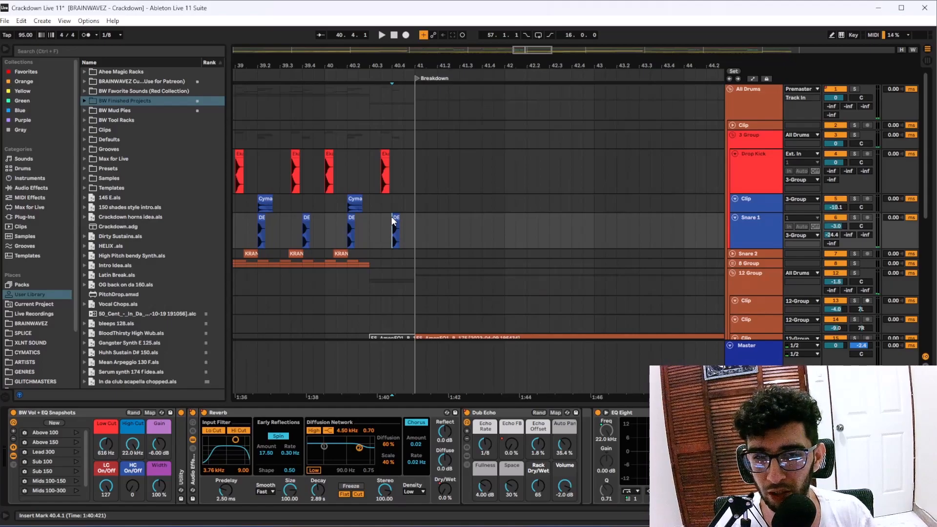
key("s")
key("space")
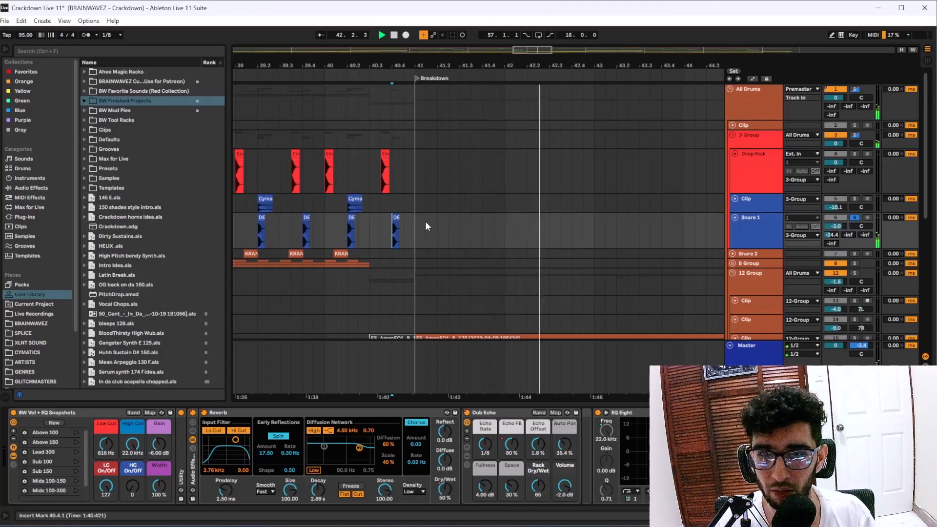
Clear the track solos and play the full mix from 40.3 into the Breakdown.
left_click(341, 107)
left_click(323, 100)
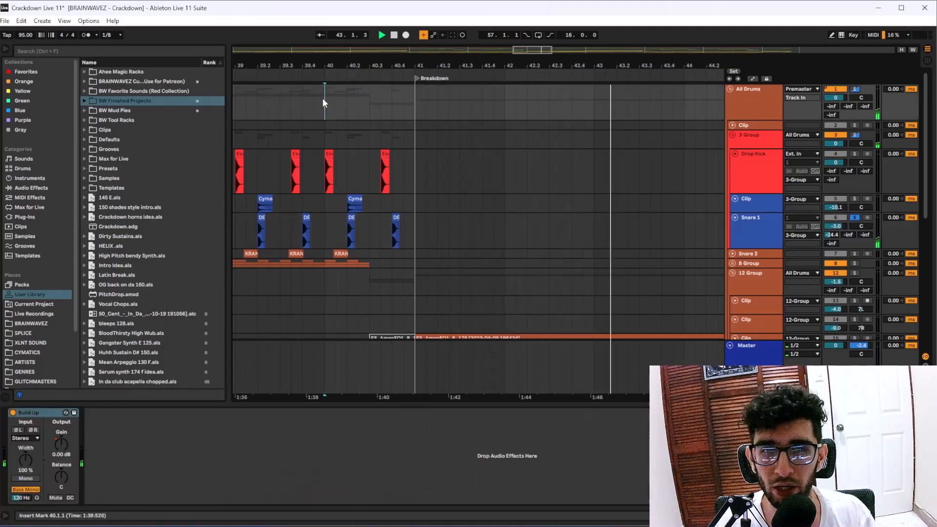
key("s")
key("s")
key("space")
key("space")
left_click(370, 97)
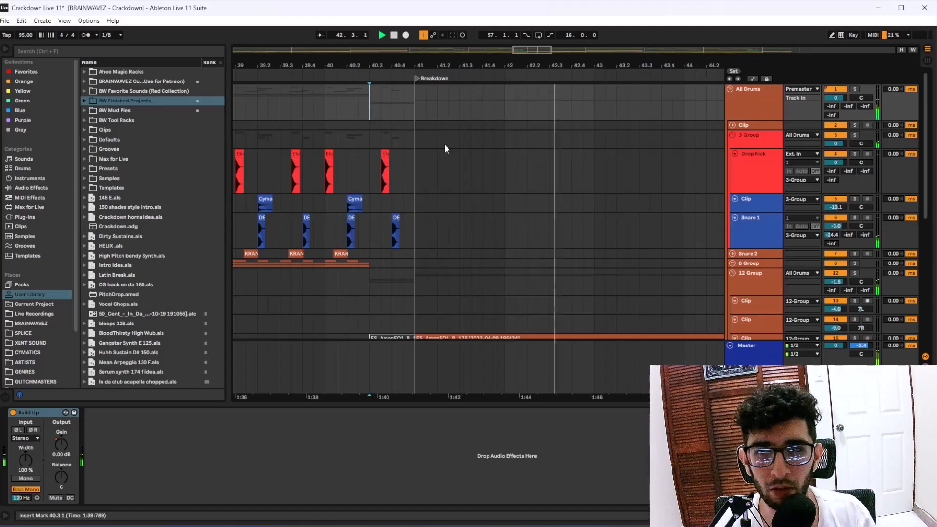
Move on to Build 2 and collapse the 17 Group and its sibling clip tracks inside the 12 Group.
scroll(474, 177, "down", 5)
left_click_drag(447, 191, 326, 196)
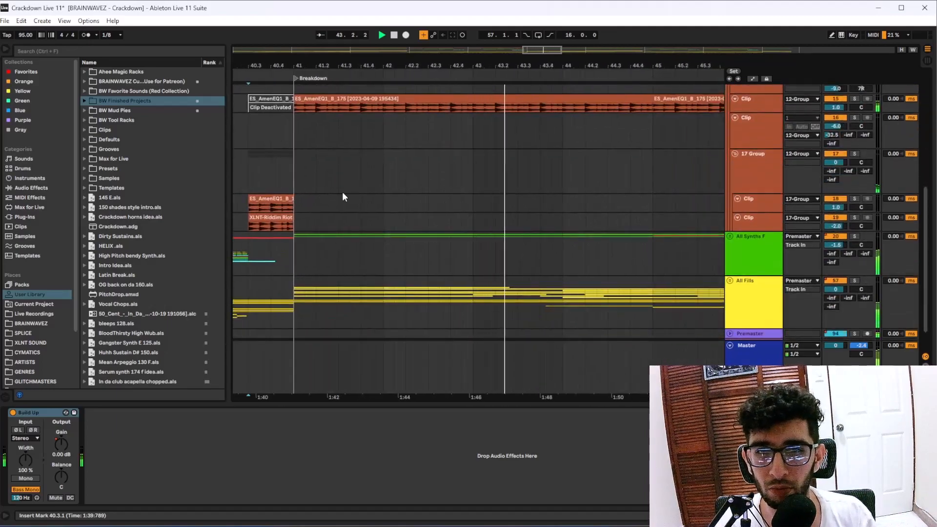
scroll(343, 194, "down", 6)
scroll(359, 207, "down", 3)
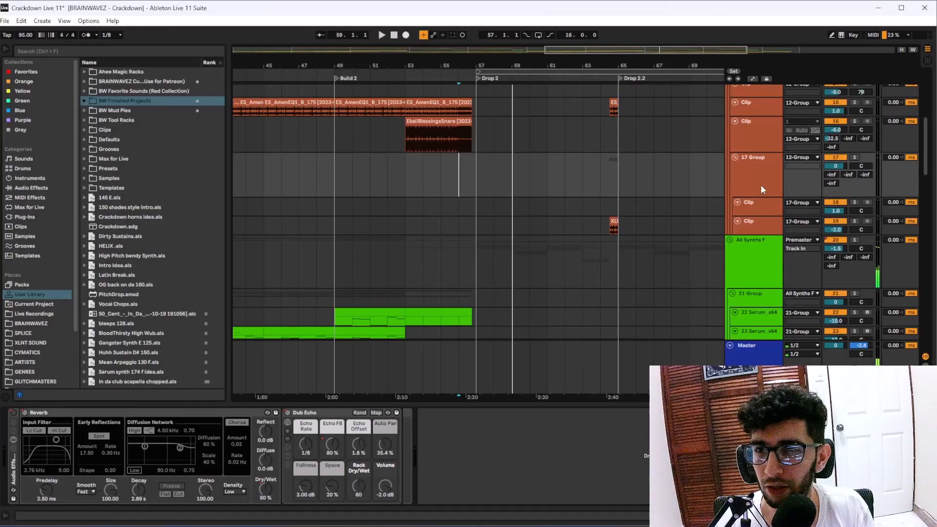
left_click(740, 174)
left_click(735, 158, "alt")
scroll(470, 204, "up", 3)
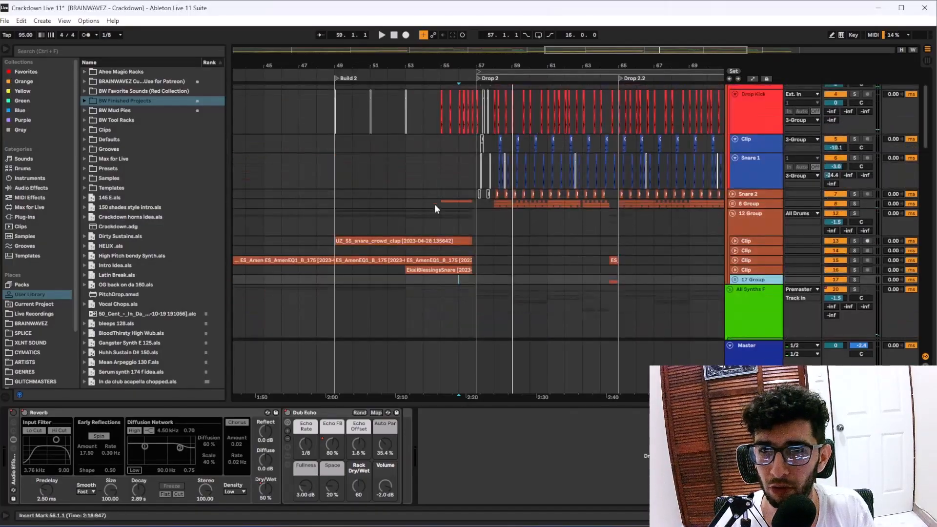
Place the insert marker at 53.1 on All Synths F to inspect its Build Up device in Build 2.
scroll(432, 201, "down", 3)
left_click(406, 212)
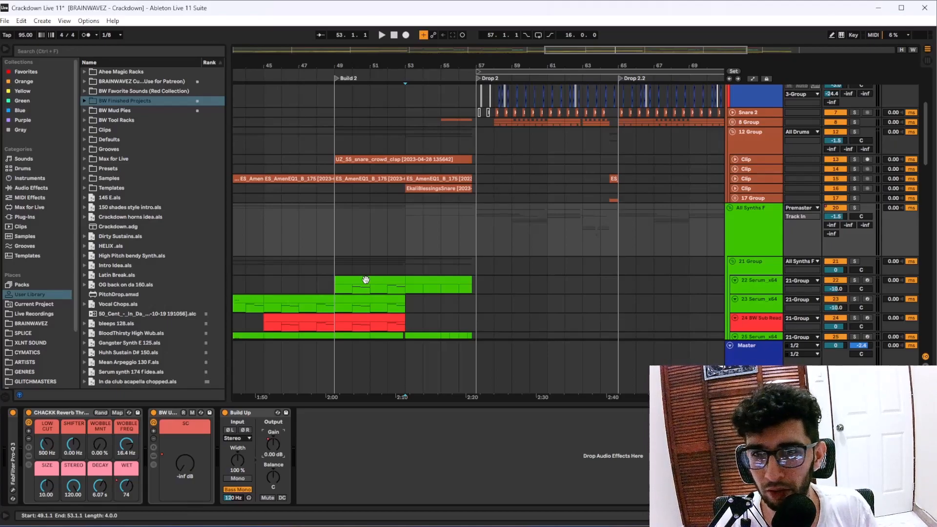
left_click(402, 218)
scroll(407, 216, "up", 3)
scroll(407, 215, "down", 3)
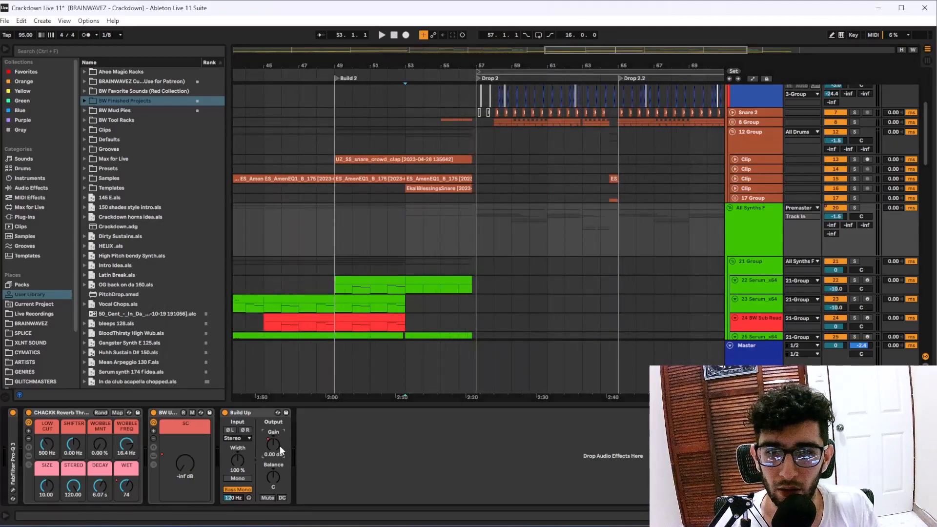
scroll(442, 227, "up", 5)
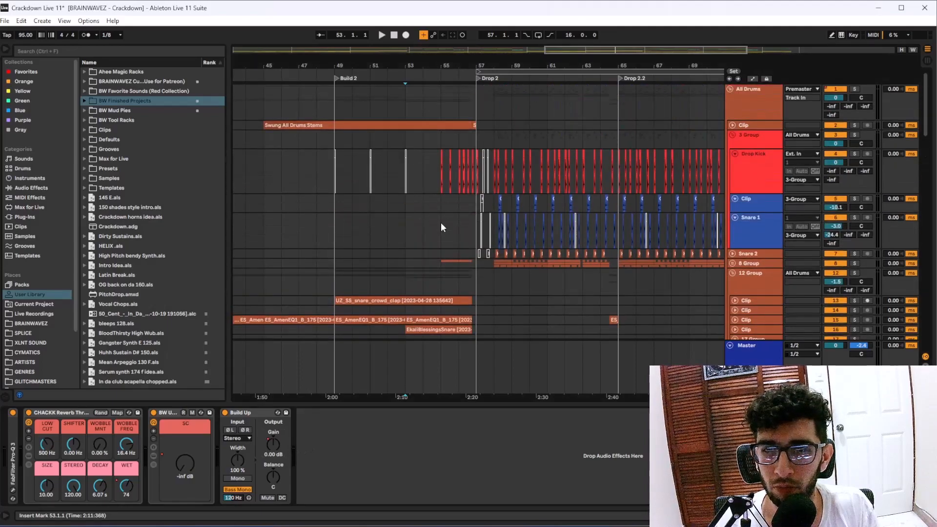
Review the drum and synth tracks around bars 53 to 56 of Build 2, and select the All Synths F group.
left_click(408, 98)
scroll(387, 268, "down", 4)
left_click_drag(411, 248, 464, 262)
scroll(468, 254, "down", 8)
scroll(471, 239, "up", 5)
left_click(424, 179)
scroll(665, 236, "up", 3)
left_click(728, 240)
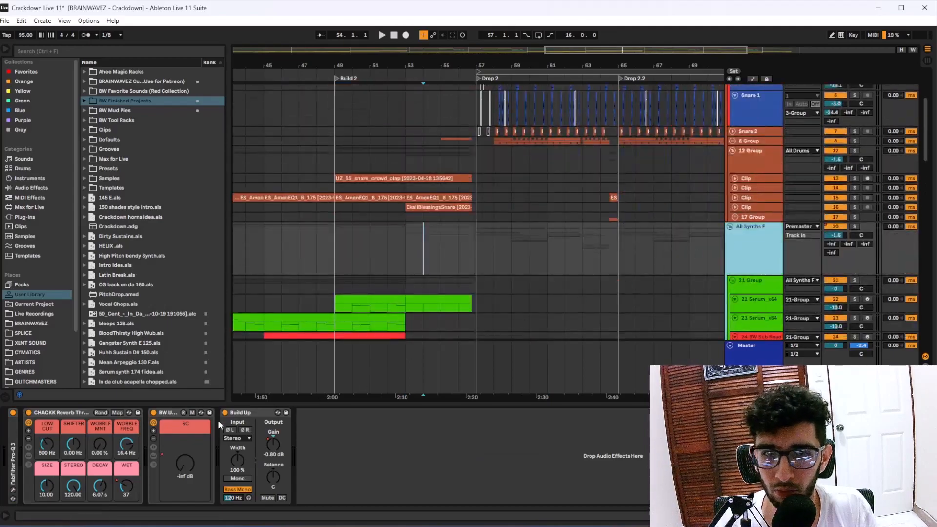
Show the Build Up device's Gain automation on All Synths F and enlarge its lane.
left_click(276, 448)
key("a")
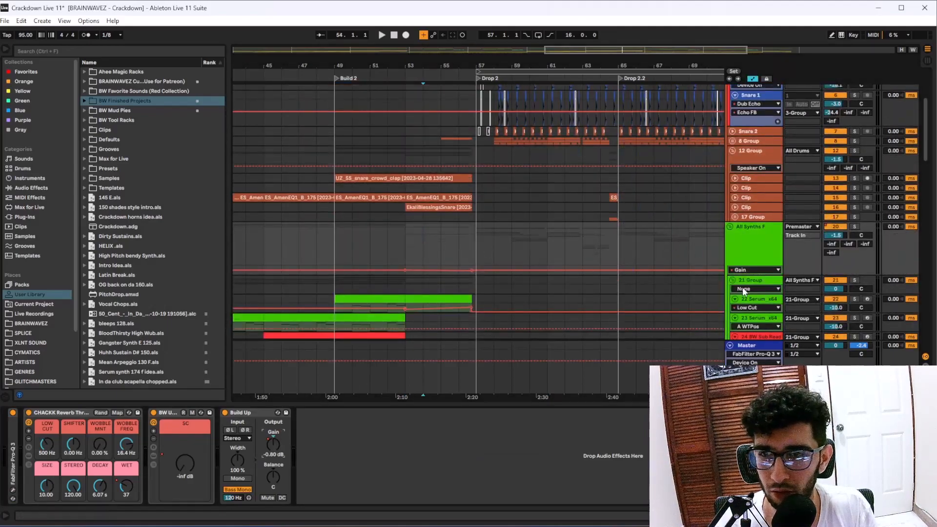
left_click_drag(752, 276, 751, 328)
scroll(437, 235, "down", 3)
scroll(419, 236, "up", 3, "ctrl")
Examine the All Synths F Gain automation ramp from 53.1 to its end just before Drop 2.
left_click(395, 216)
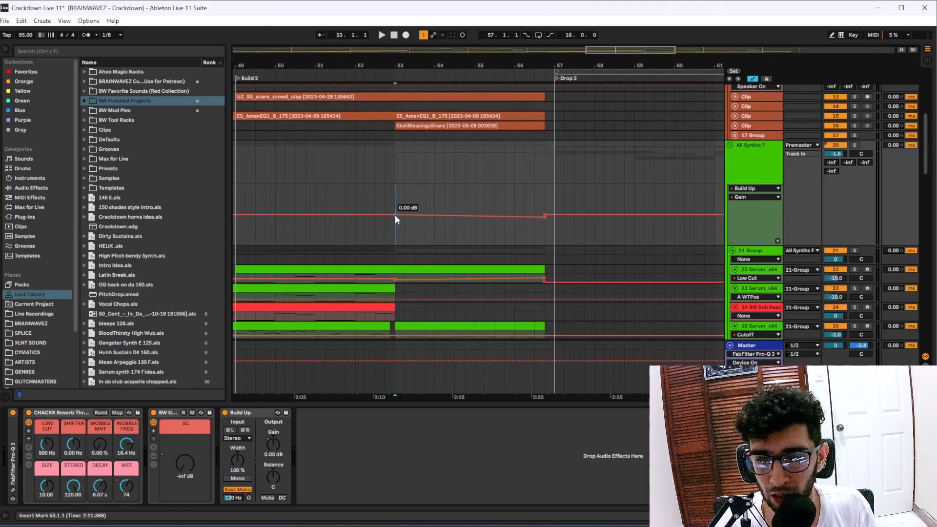
left_click(538, 157)
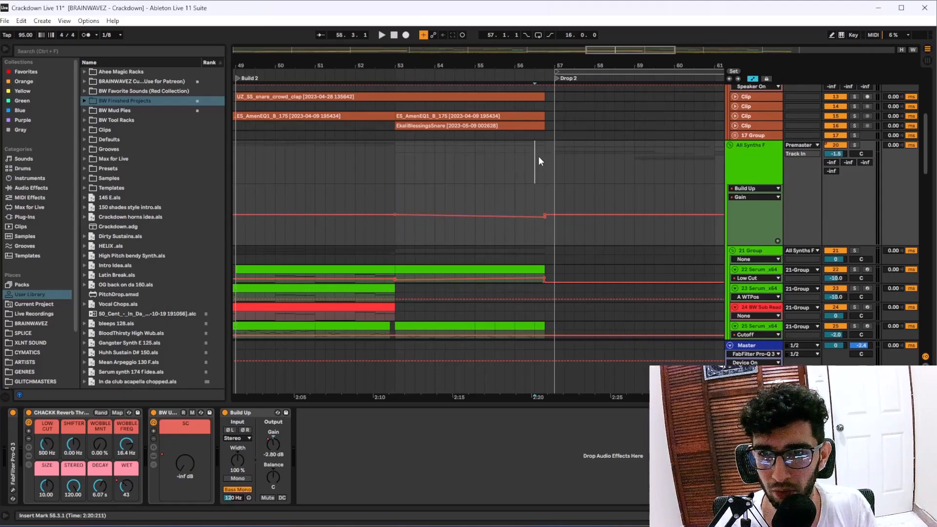
scroll(539, 160, "up", 4)
scroll(565, 207, "down", 2)
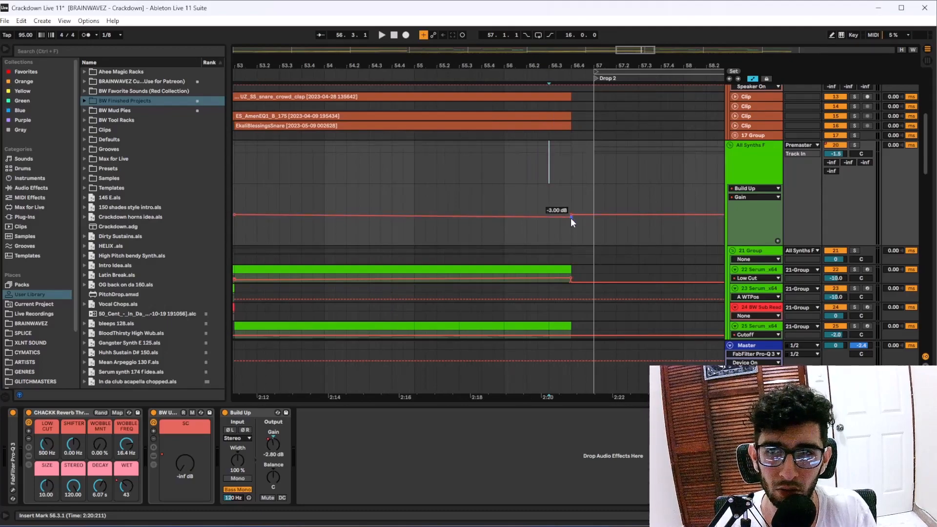
left_click(528, 200)
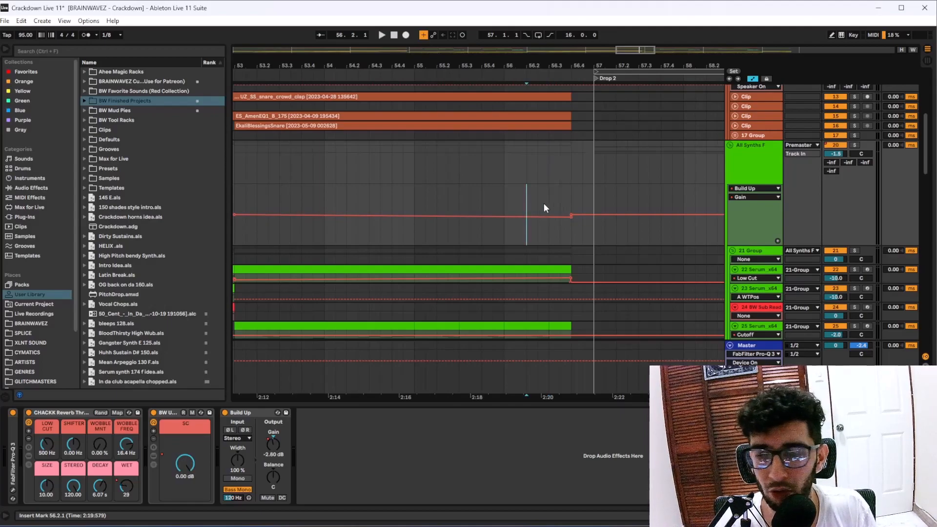
left_click(571, 240)
left_click(560, 186)
scroll(552, 184, "down", 3, "ctrl")
scroll(546, 191, "up", 4)
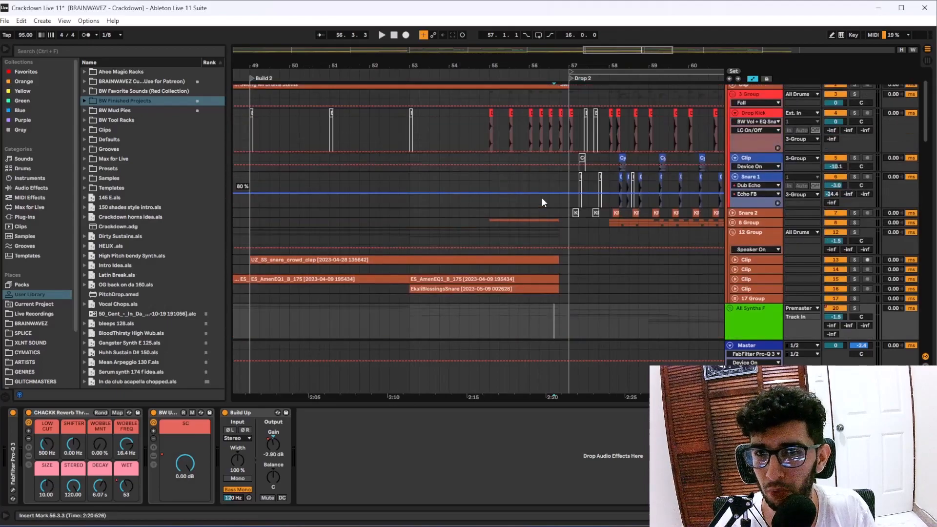
Return the insert marker to 53.1 and select All Synths F with its Build Up Gain automation in view.
scroll(539, 201, "down", 4)
key("a")
left_click(410, 188)
key("a")
scroll(576, 197, "up", 4)
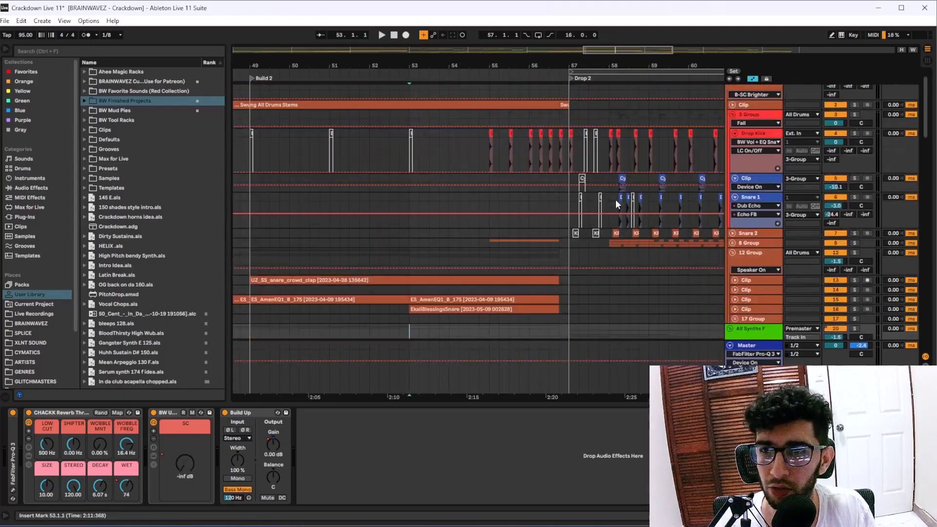
scroll(644, 207, "down", 3)
left_click(741, 221)
key("a")
key("a")
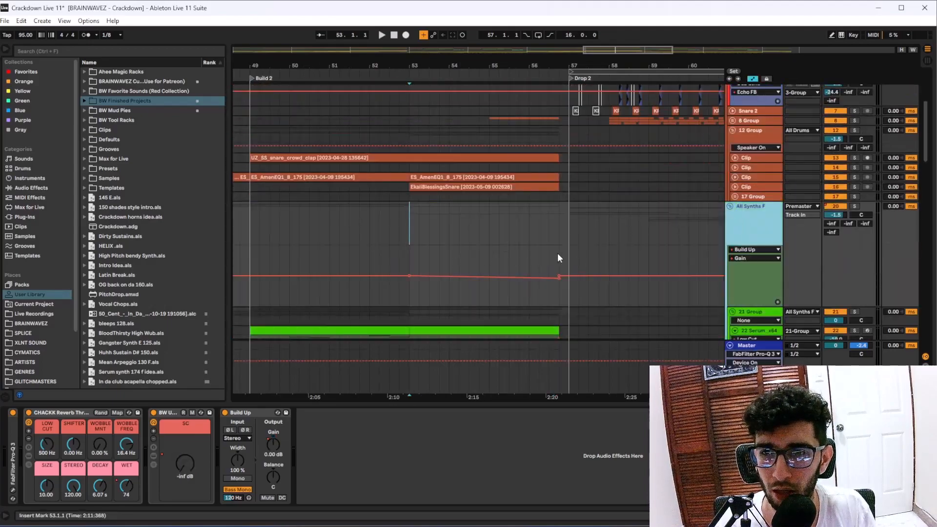
Show the Build Up device's Gain automation on All Drums and examine its ramp from 53.1 to just before Drop 2.
scroll(732, 248, "up", 4)
key("a")
left_click(751, 115)
key("a")
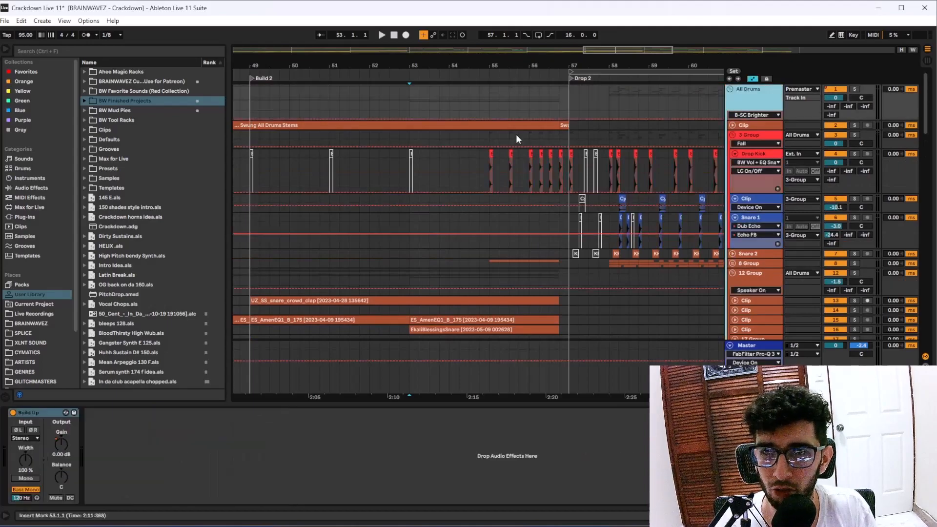
left_click(752, 125)
left_click(59, 448)
key("a")
key("a")
left_click(61, 443)
key("a")
key("a")
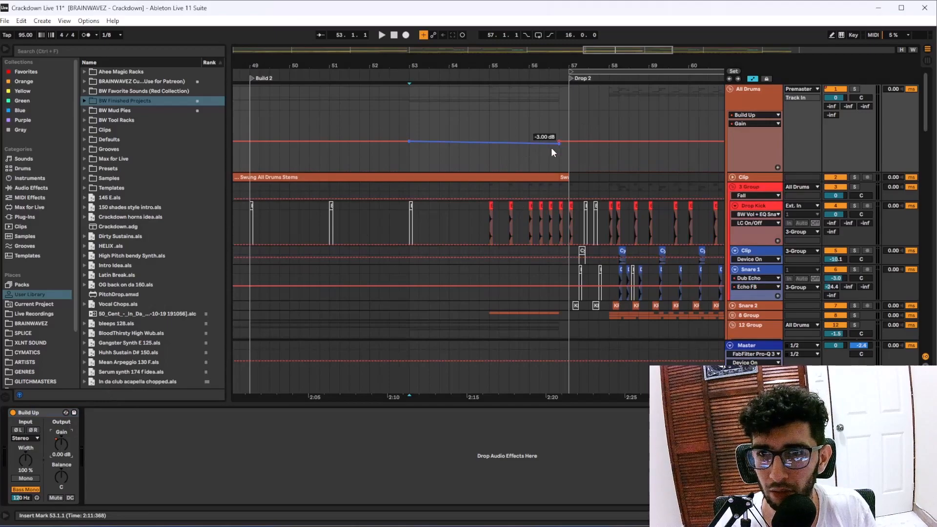
Fold All Drums and inspect the Build Up Gain automation on the All Fills group during Build 2.
left_click(731, 89)
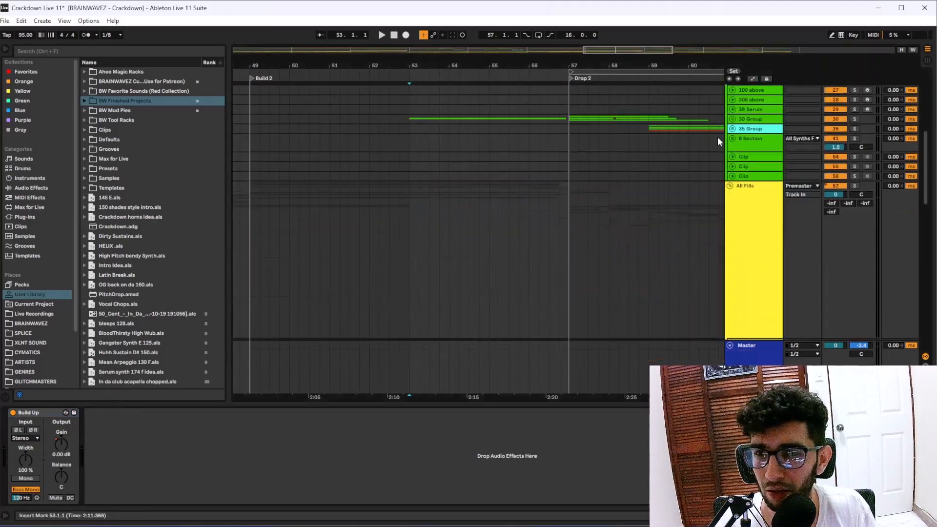
left_click(730, 221)
key("a")
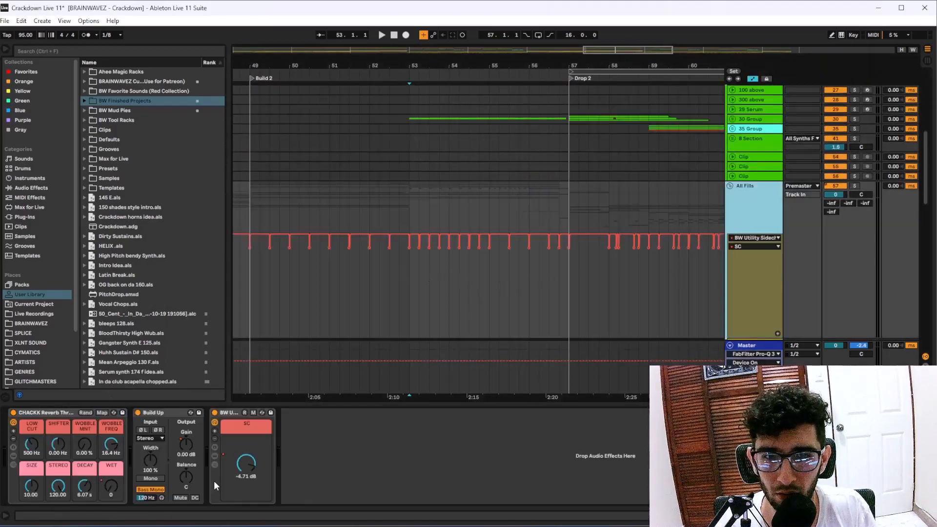
left_click(185, 448)
key("a")
scroll(417, 220, "down", 3)
key("a")
key("a")
scroll(428, 178, "up", 2)
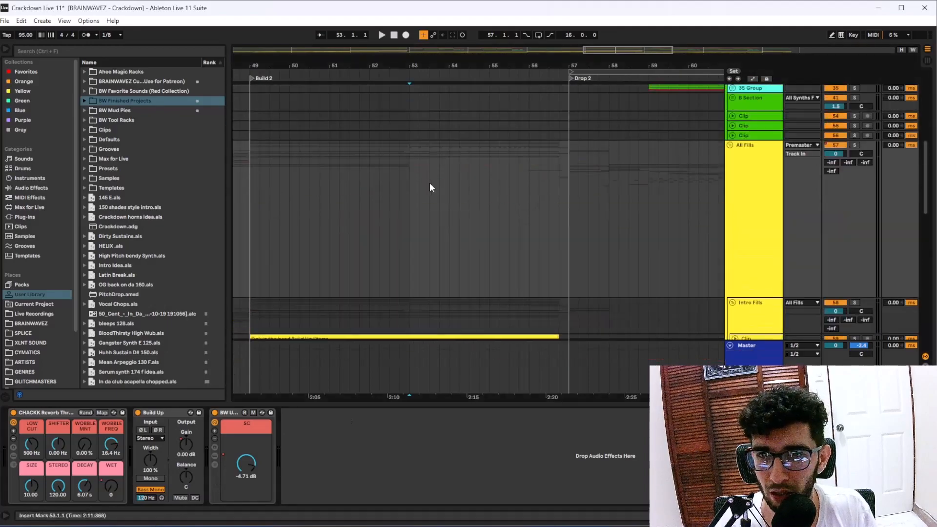
Fold the All Drums, All Synths F and All Fills groups into a compact overview with automation hidden.
scroll(435, 195, "up", 3)
scroll(508, 204, "down", 4)
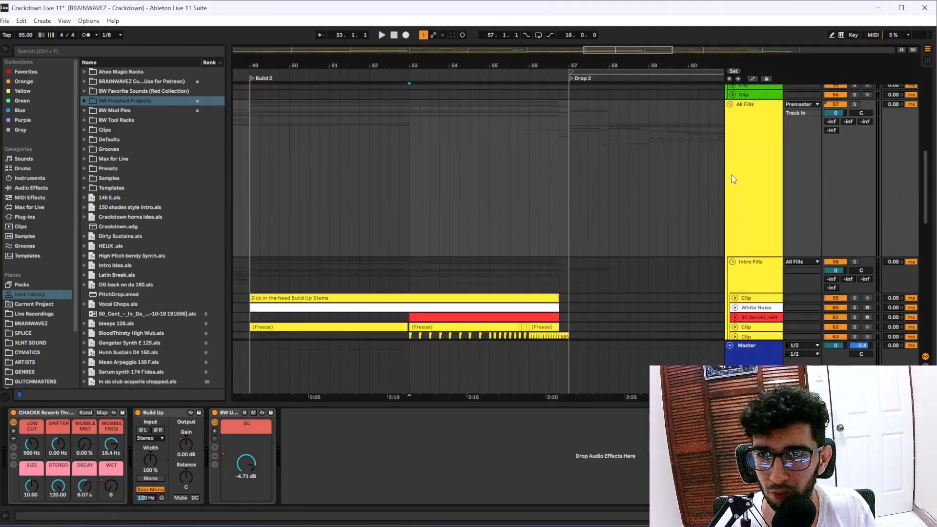
scroll(735, 179, "up", 3)
key("a")
key("a")
left_click(731, 223, "alt")
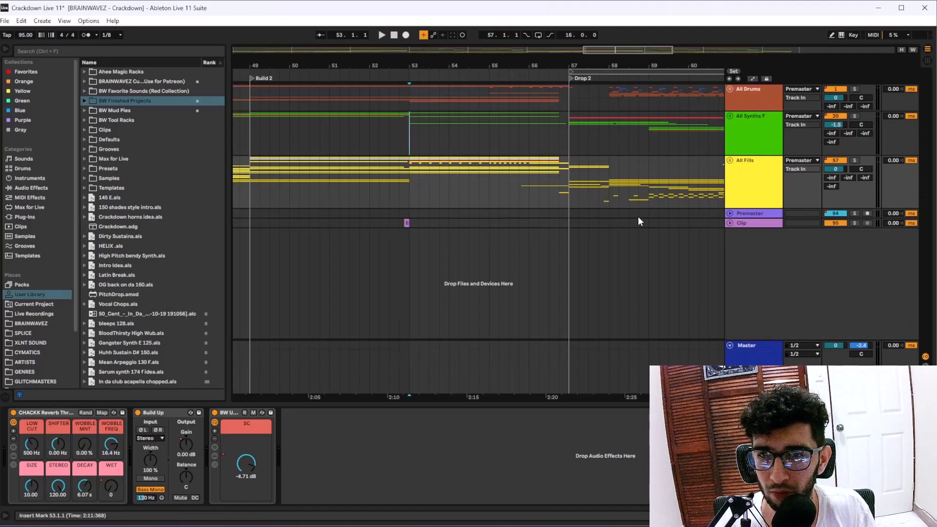
Review the device chains of All Synths F, Master and Premaster, unfolding the Premaster track.
left_click(483, 137)
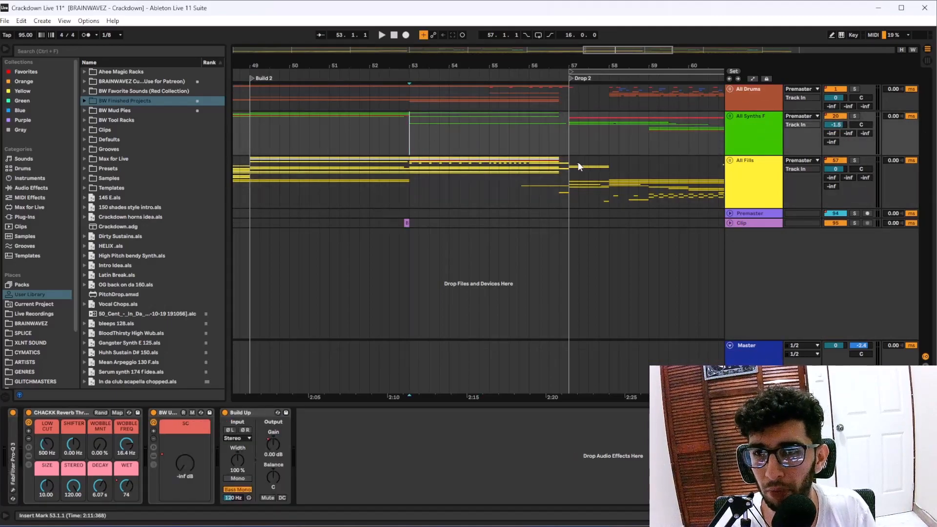
left_click(755, 351)
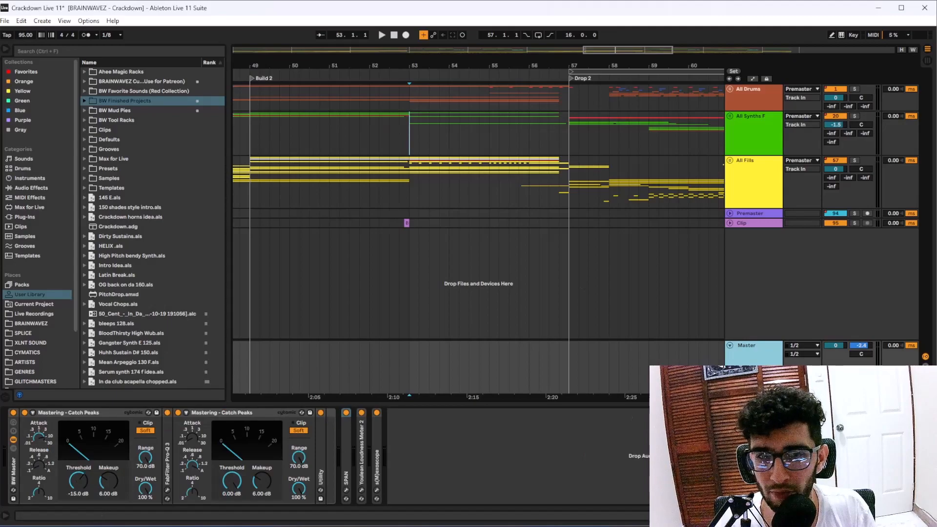
left_click(731, 213)
left_click(734, 212)
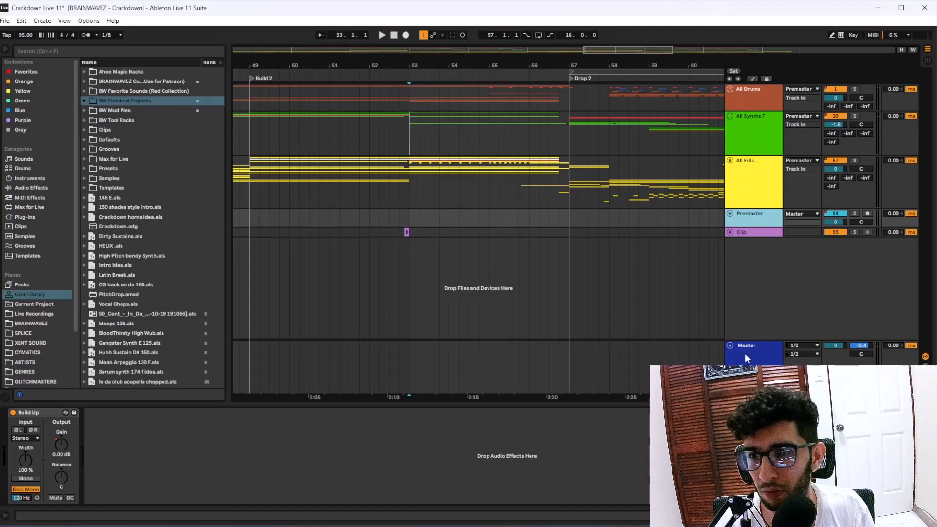
left_click(746, 355)
left_click(763, 221)
Step through the All Drums, All Synths F, All Fills and Premaster tracks, and enlarge Premaster to compare it with Master.
left_click(748, 101)
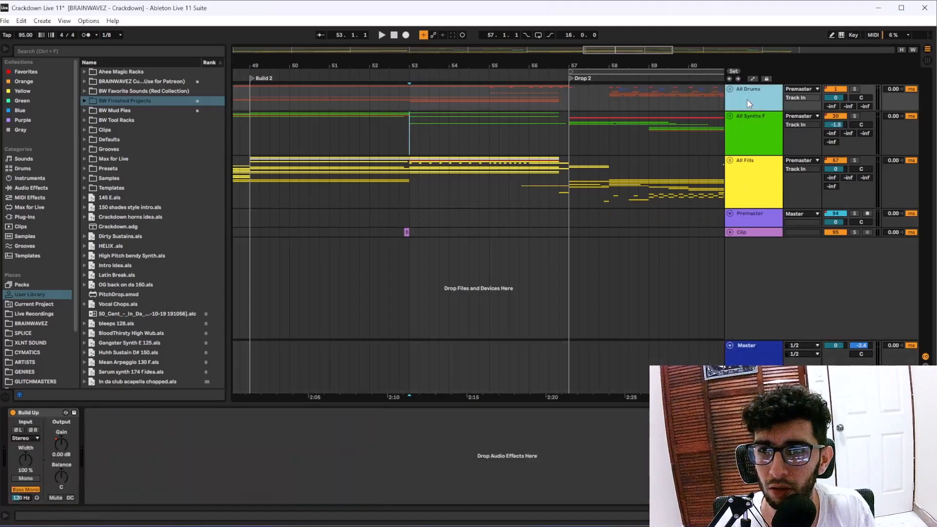
left_click(751, 140)
left_click(750, 195)
left_click(758, 221)
left_click_drag(763, 227, 764, 252)
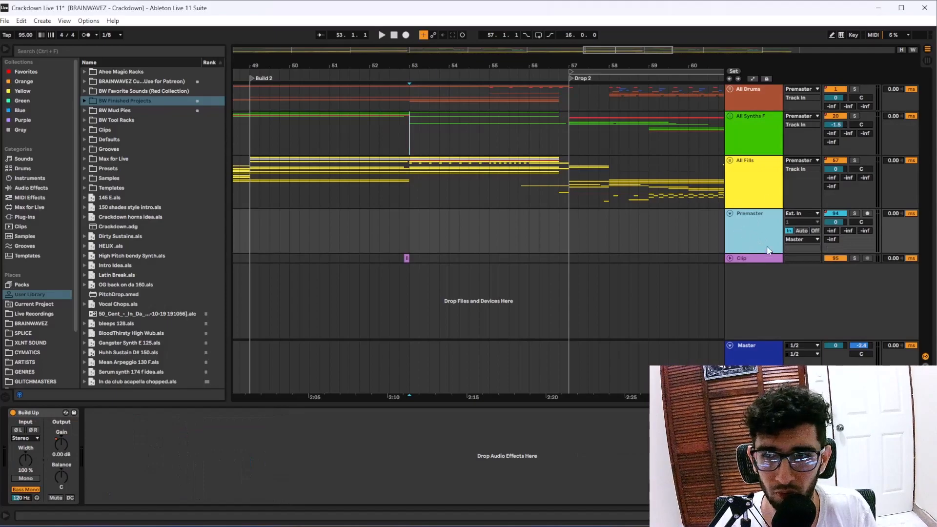
left_click(743, 357)
left_click(756, 242)
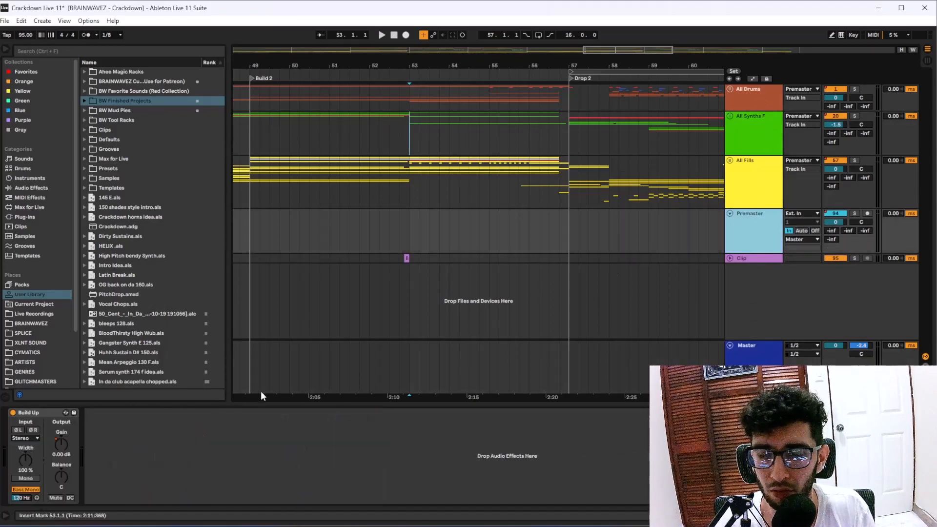
Examine the Premaster's Build Up Gain automation from 53.1 to Drop 2 in an enlarged lane, with the insert marker at 57.1.
key("a")
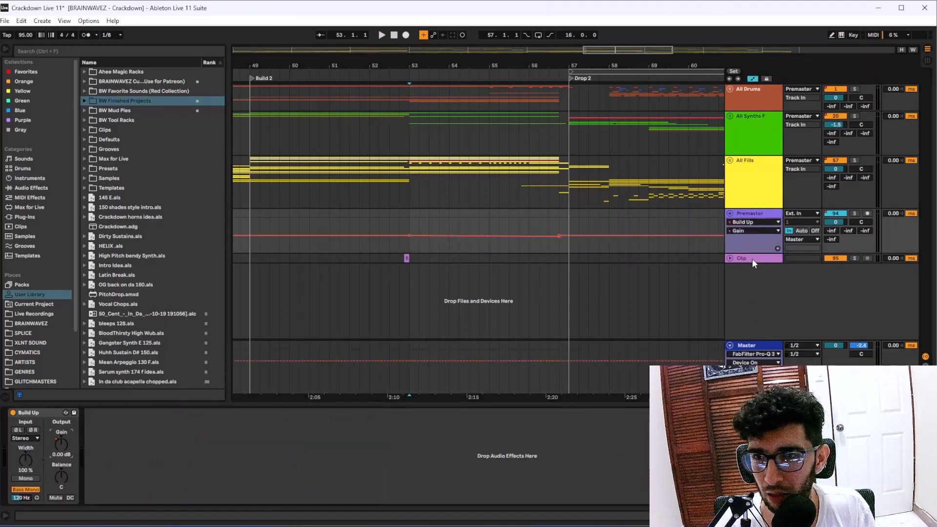
left_click_drag(753, 254, 753, 298)
left_click_drag(402, 271, 578, 276)
left_click(569, 277)
key("a")
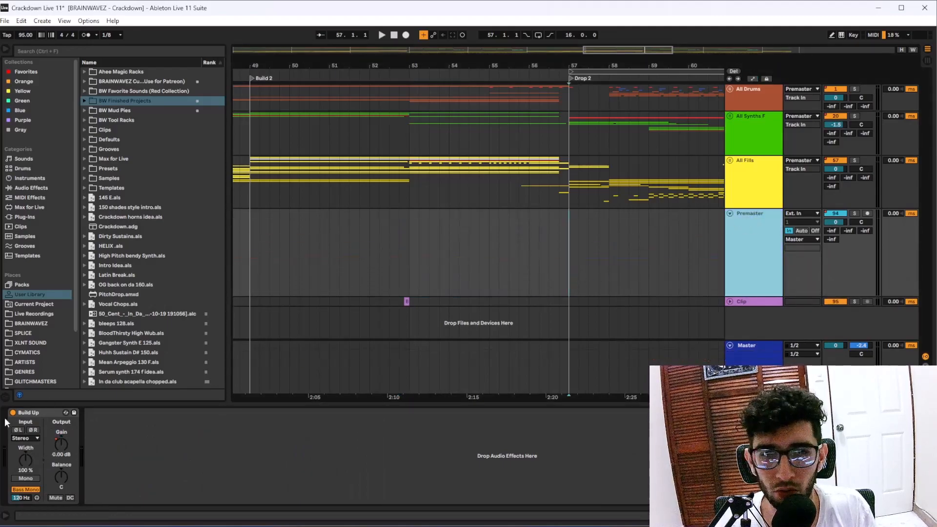
left_click(769, 354)
left_click_drag(770, 355, 8, 461)
left_click_drag(2, 463, 8, 468)
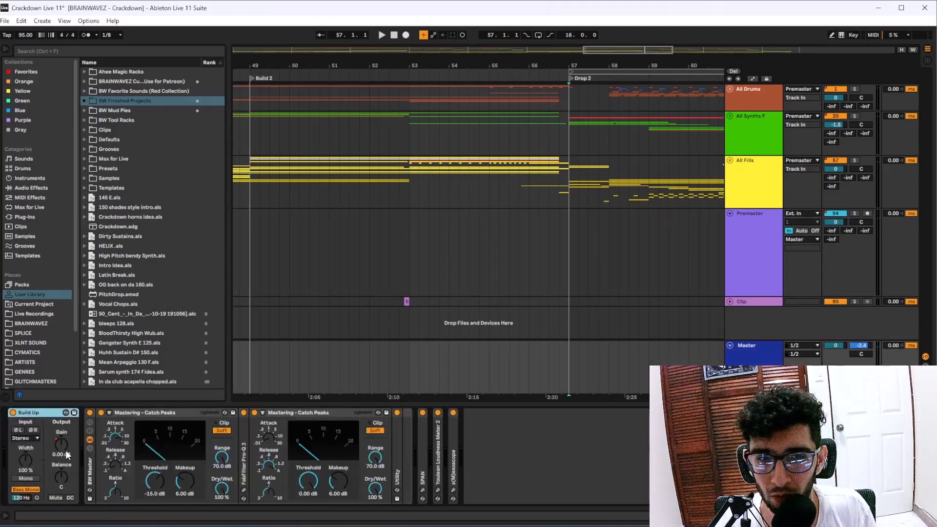
left_click_drag(27, 419, 469, 423)
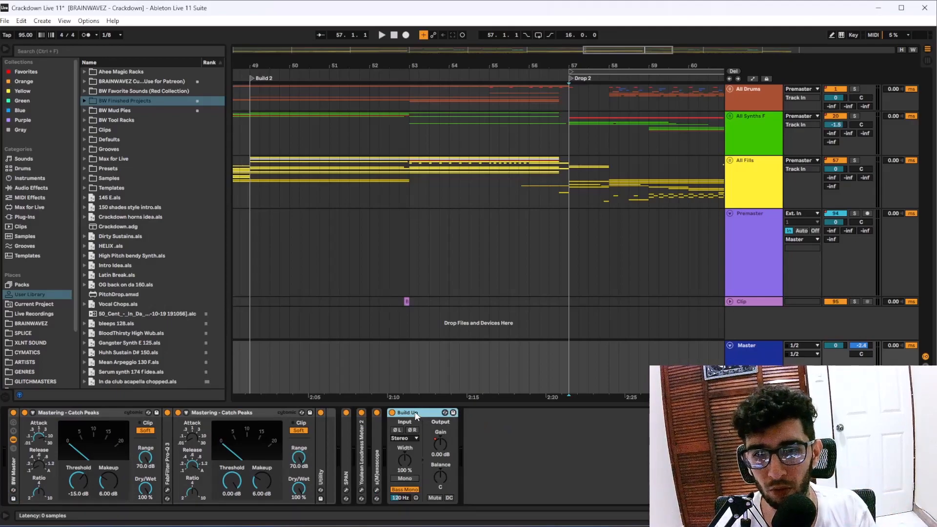
left_click_drag(416, 414, 14, 457)
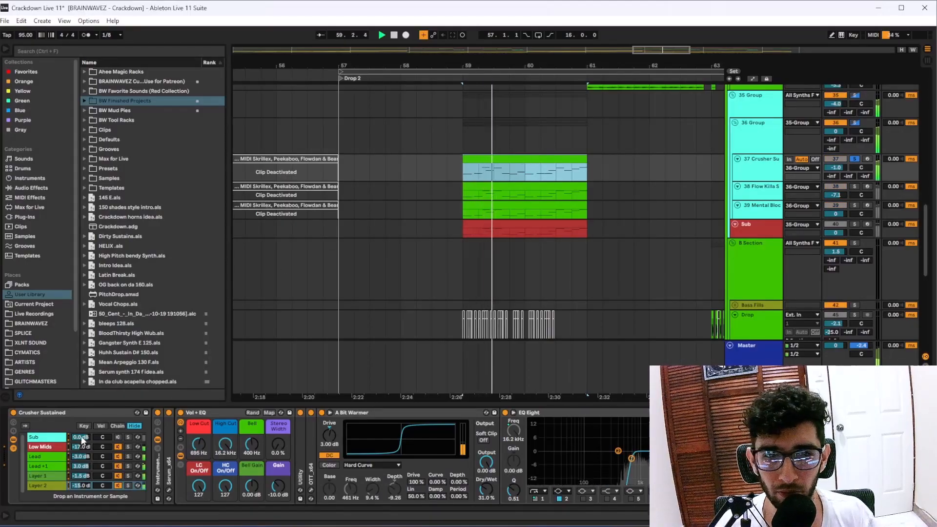
Play Drop 2 from bar 59 and mute the Lead, Lead +1, Layer 1 and Layer 2 chains of Crusher Sustained to audition Low Mids.
left_click(56, 445)
left_click(57, 445)
key("space")
key("space")
left_click(119, 485)
left_click(121, 475)
left_click(120, 467)
left_click(120, 456)
left_click(121, 448)
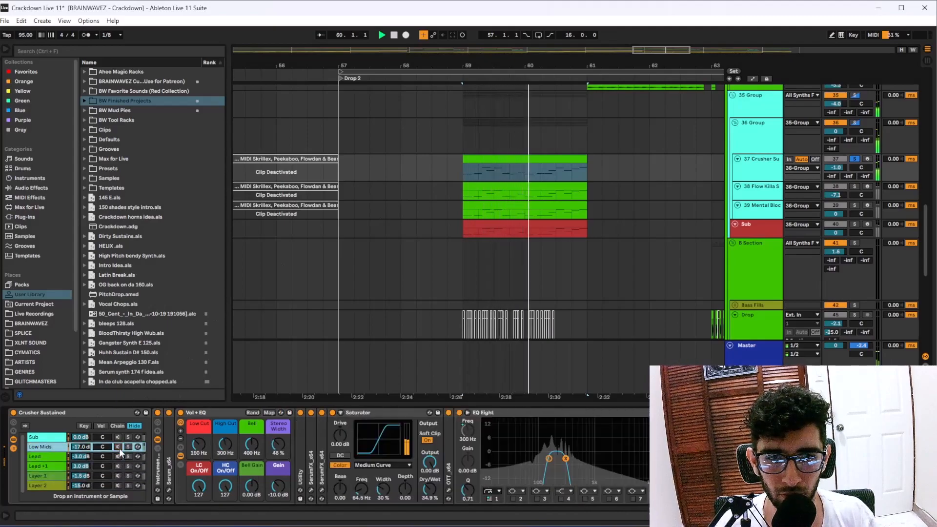
Reactivate the Lead, Lead +1, Layer 1 and Layer 2 chains one after another while the drop plays.
left_click(118, 456)
left_click(119, 466)
left_click(118, 476)
left_click(118, 485)
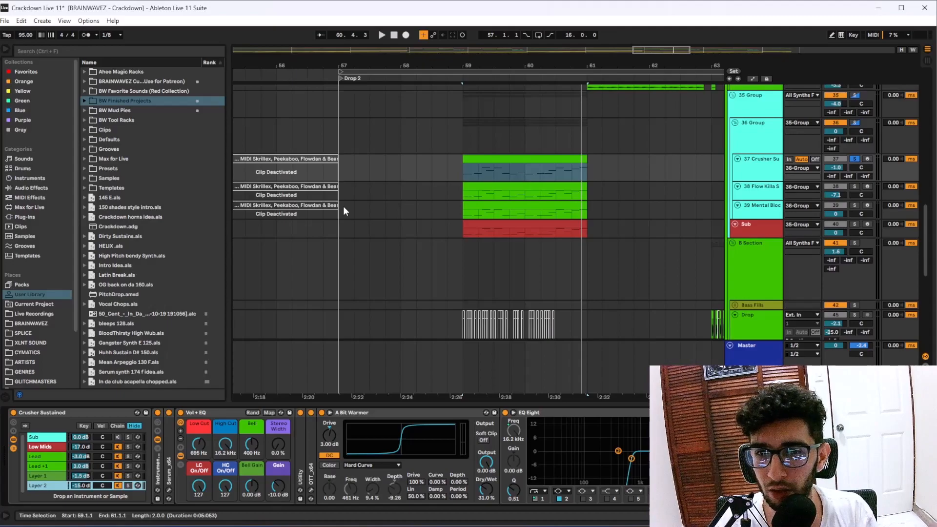
Compare the devices of the Crusher Sustained rack's Sub, Low Mids, Lead, Lead +1, Layer 1 and Layer 2 chains.
left_click(56, 448)
left_click(56, 457)
left_click(58, 448)
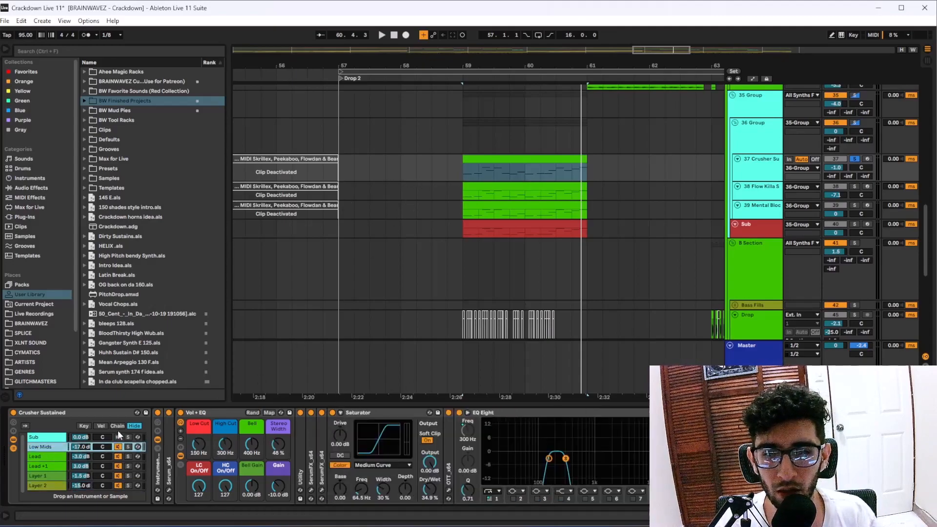
left_click(42, 458)
left_click(46, 438)
left_click(48, 448)
left_click(48, 457)
left_click(49, 476)
left_click(50, 449)
left_click(51, 458)
left_click(51, 448)
left_click(51, 458)
left_click(50, 466)
left_click(50, 449)
left_click(51, 457)
left_click(51, 467)
left_click(51, 480)
left_click(51, 449)
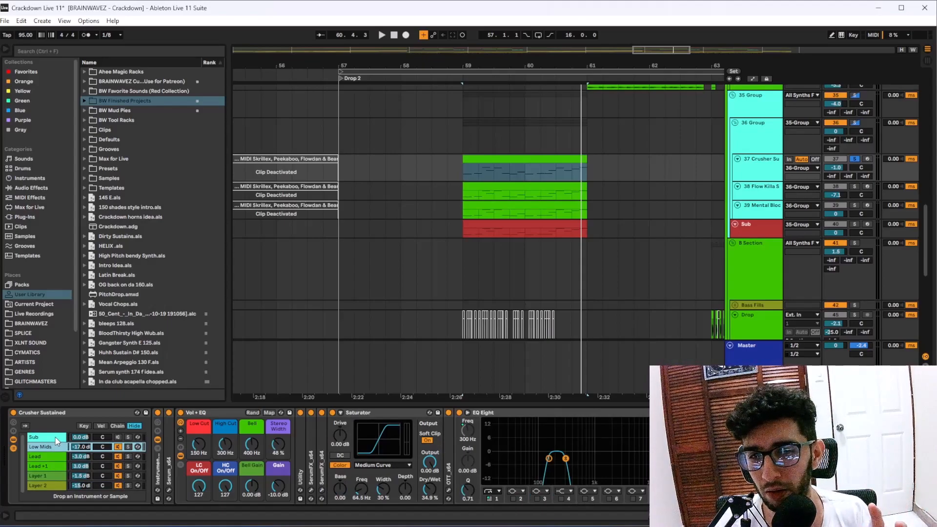
Select the whole Crusher Sustained rack and browse the Orange collection's bass presets from Flames Tremolo Bass.adg to Flow Killa Synth.adg.
left_click(54, 413)
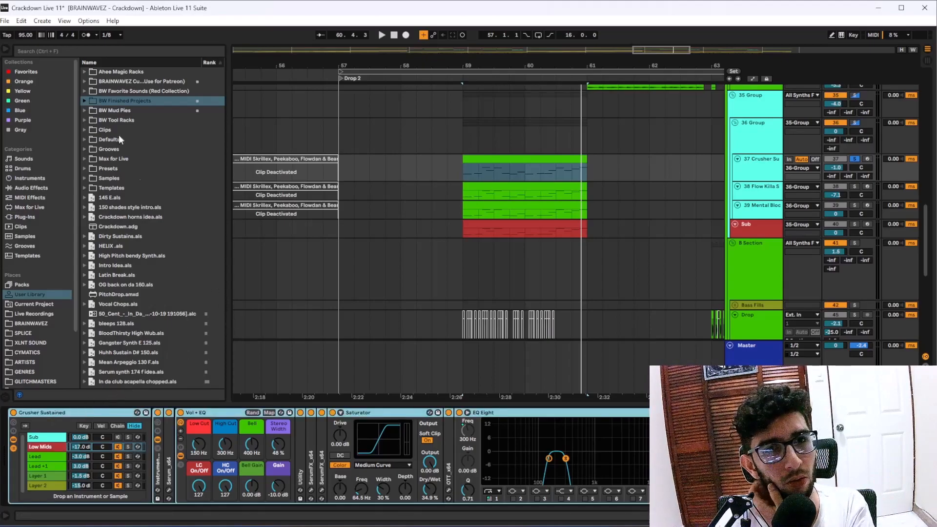
left_click(28, 83)
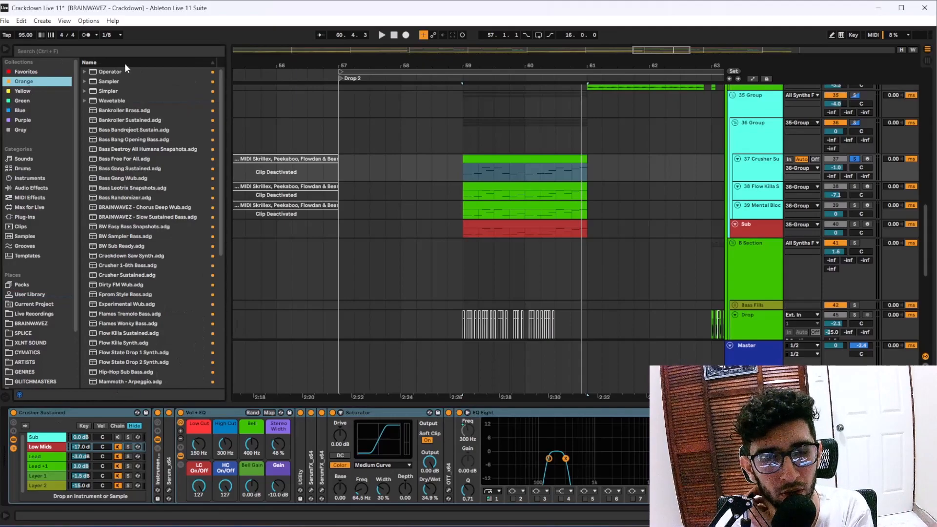
scroll(143, 117, "down", 3)
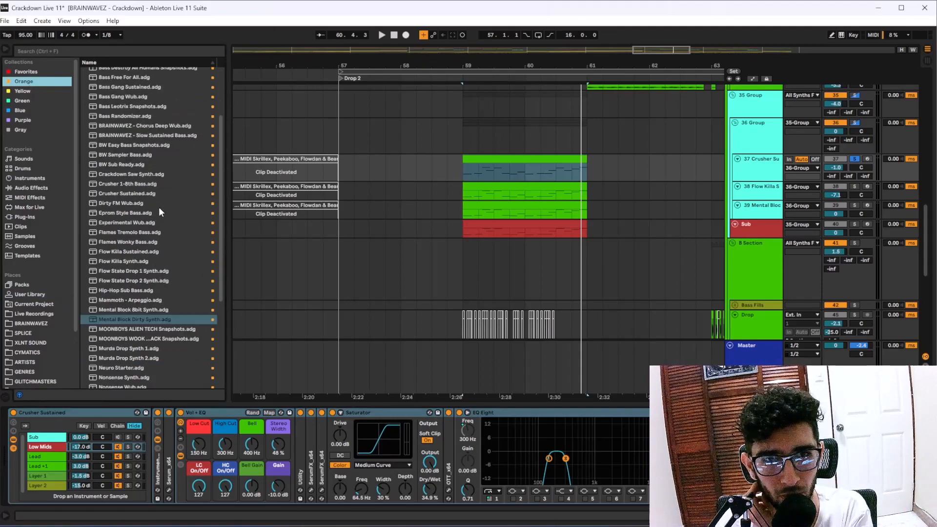
left_click(123, 235)
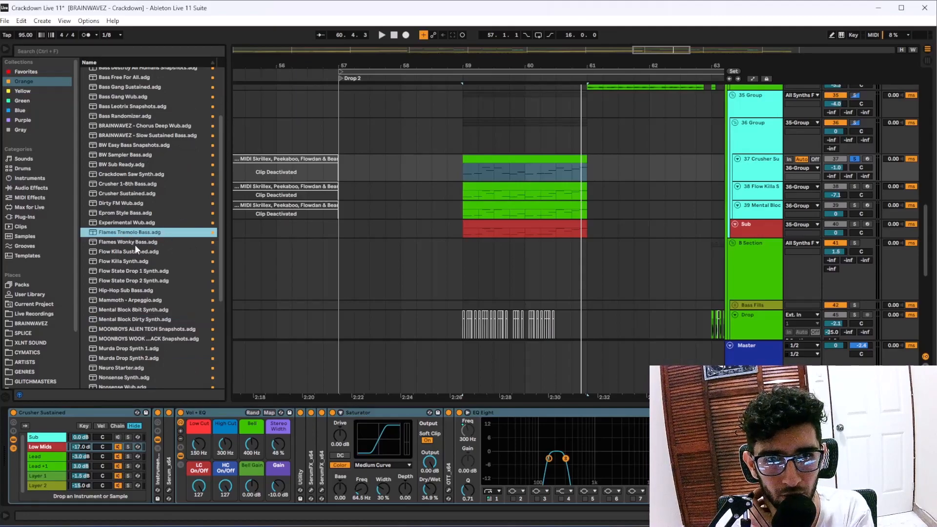
left_click(135, 243)
left_click(131, 253)
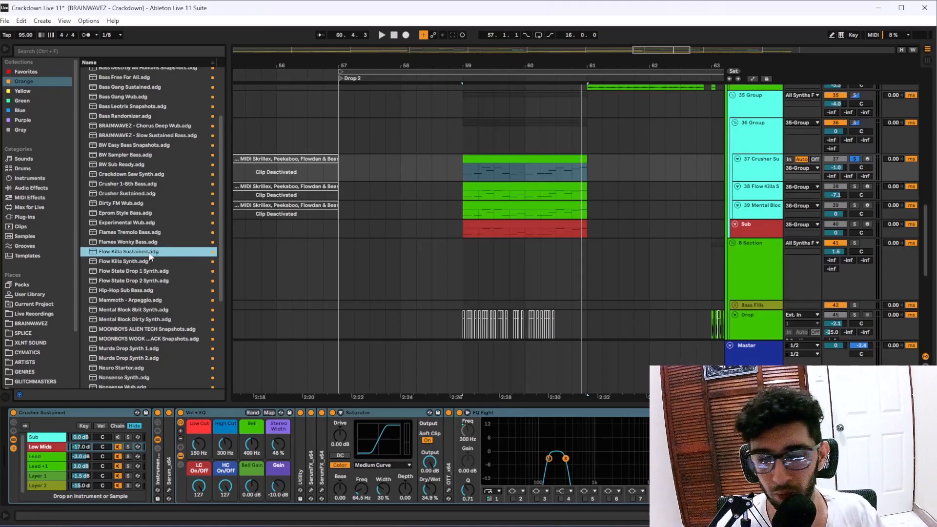
left_click(147, 261)
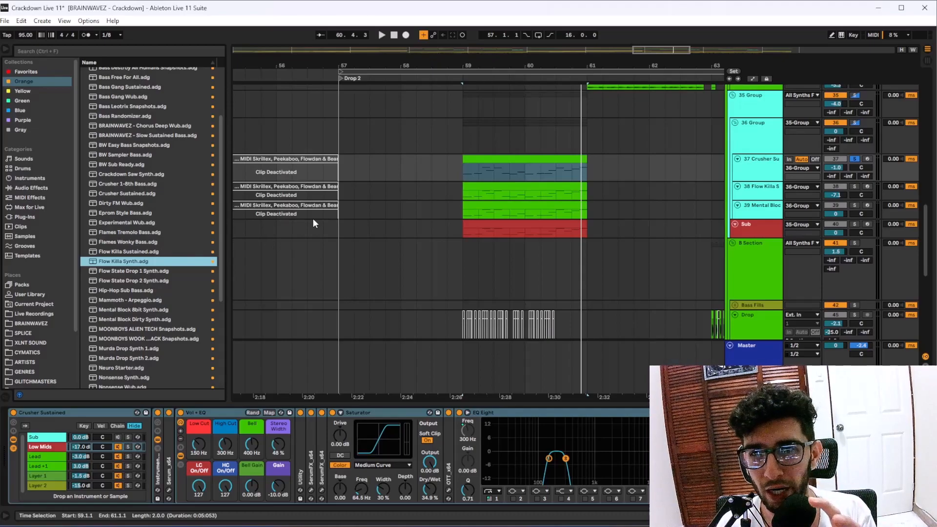
Look over the synth tracks in Drop 2 and fold the nested groups within All Synths F.
scroll(489, 190, "down", 3)
scroll(489, 190, "up", 3)
scroll(496, 202, "up", 5)
scroll(496, 202, "down", 5)
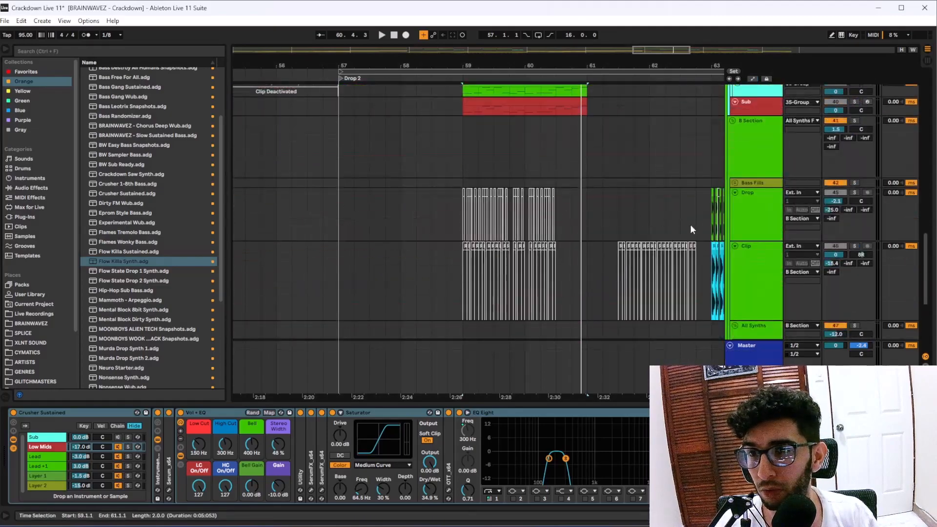
scroll(682, 222, "up", 2)
left_click(733, 204, "alt")
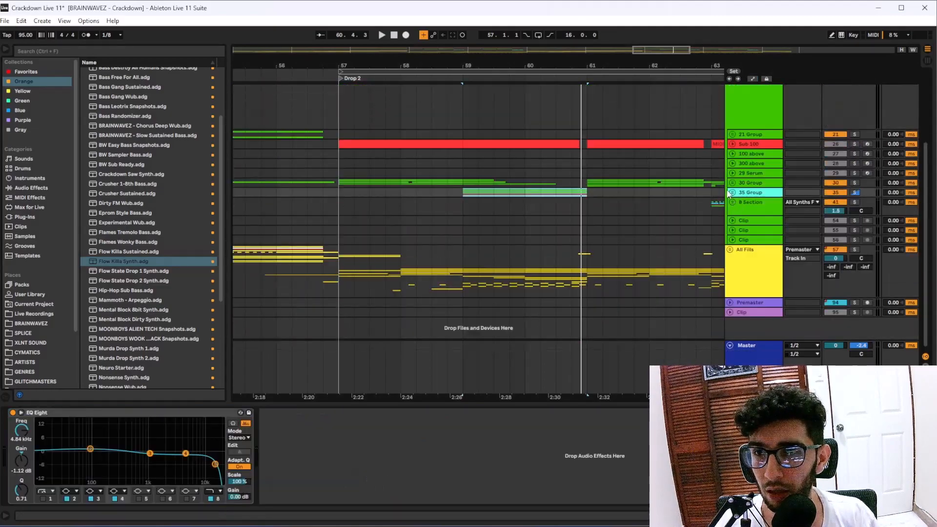
Unfold the 100 above and 300 above tracks to check their devices, and fold the All Synths F group.
left_click(732, 152)
left_click(732, 154)
left_click(732, 190)
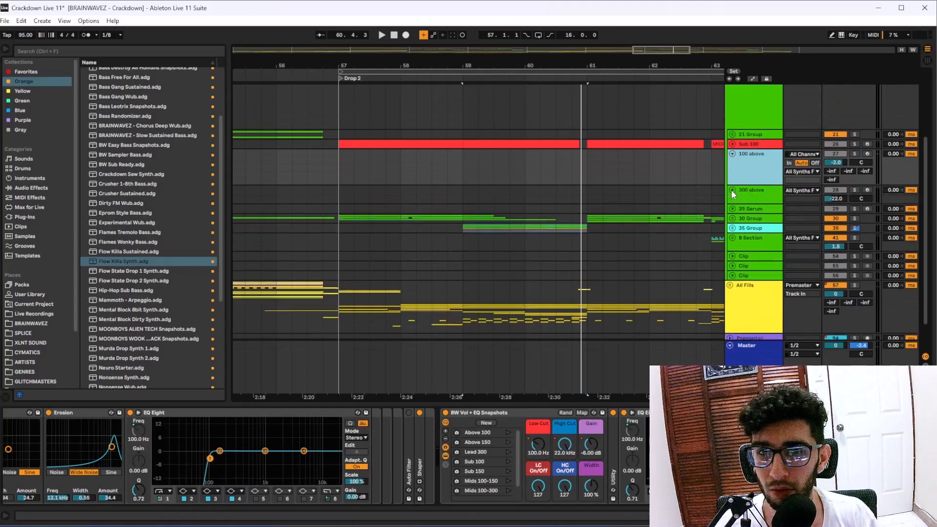
left_click(752, 190)
scroll(748, 198, "up", 3)
left_click(749, 192)
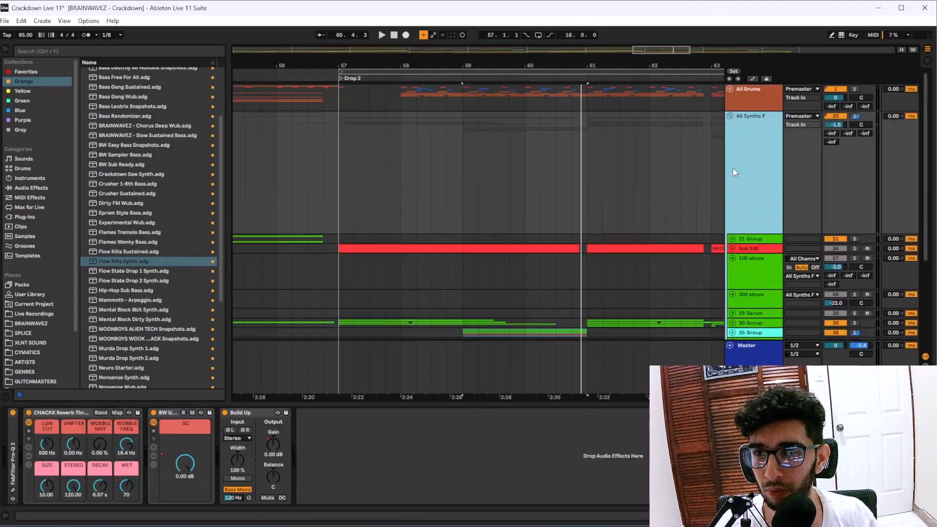
left_click(729, 116)
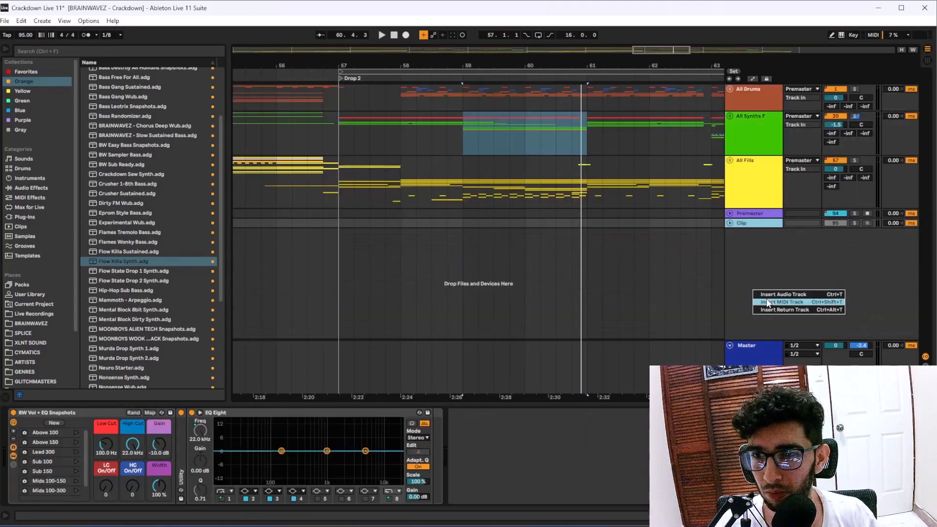
Insert a new MIDI track below the Clip track and duplicate it.
key("ctrl+shift+t")
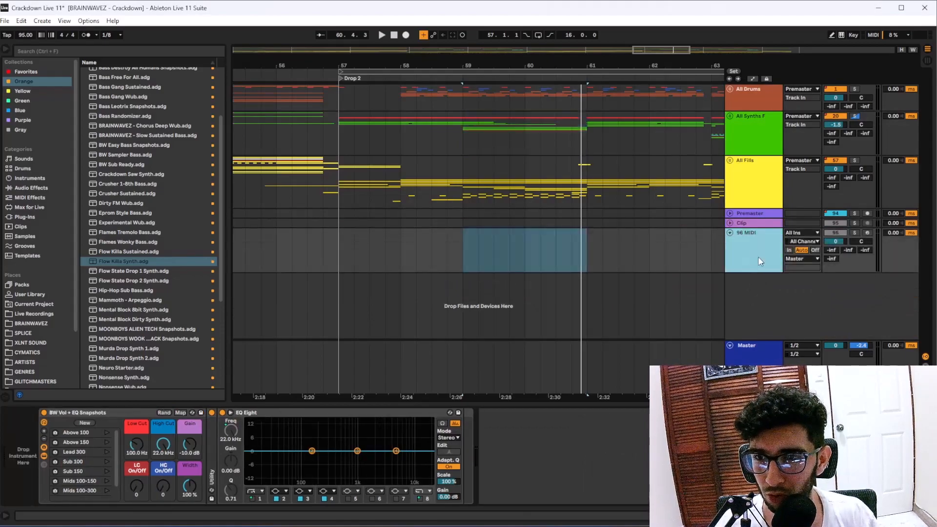
key("ctrl+d")
Load Vital on the first new MIDI track and group it with the BW Vol + EQ Snapshots rack into an Instrument Rack.
right_click(613, 425)
mouse_move(640, 431)
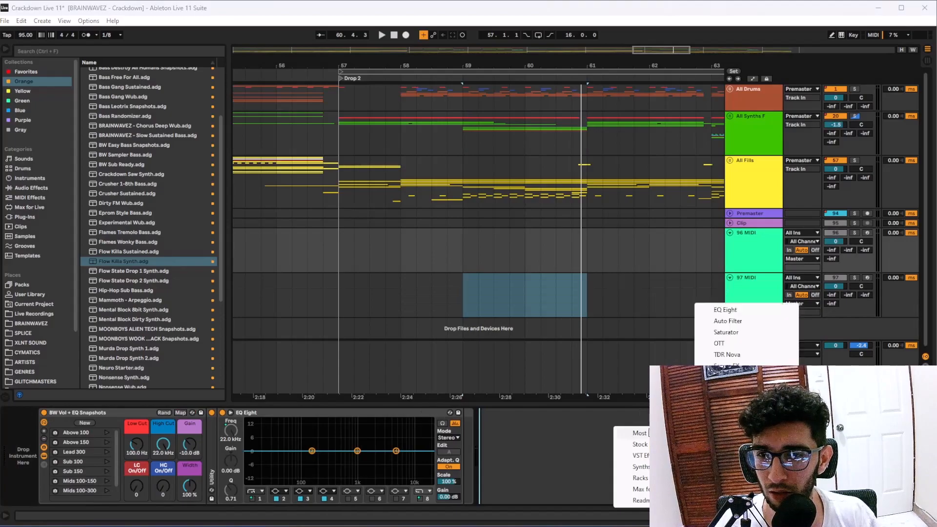
left_click(722, 415)
double_click(198, 73)
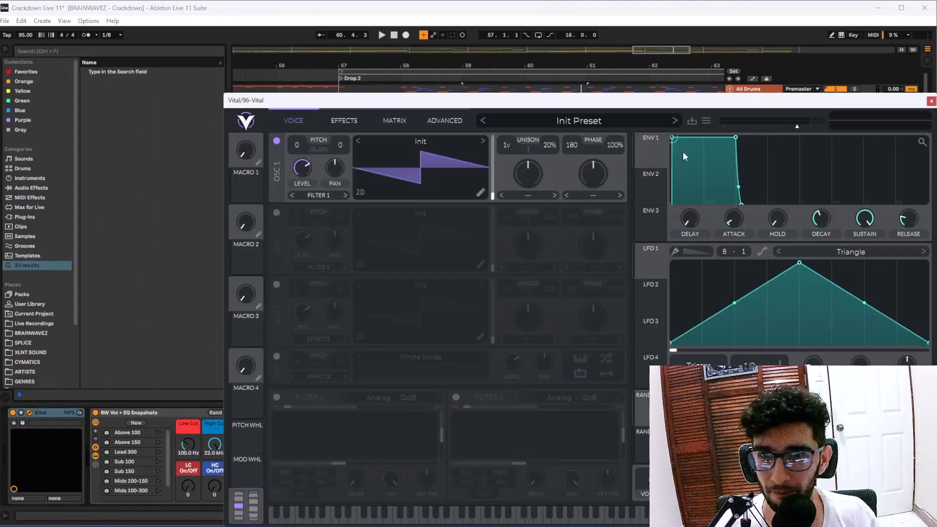
left_click_drag(859, 101, 782, 113)
left_click(855, 112)
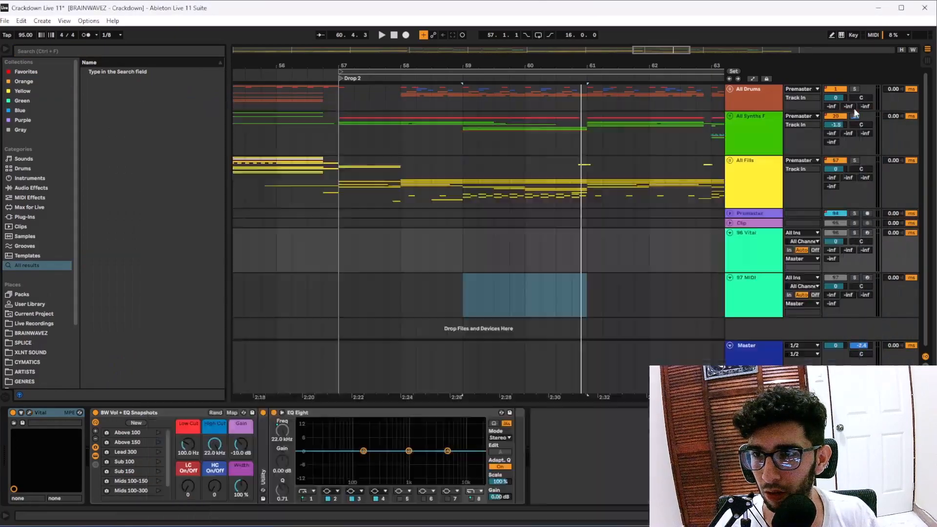
left_click(119, 414)
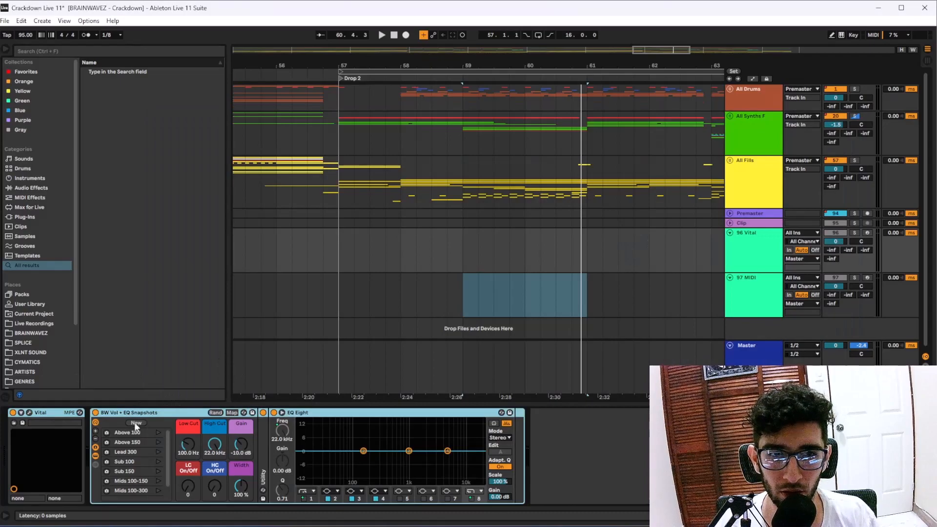
key("ctrl+g")
Load Serum on the second new MIDI track and group it with the BW Vol + EQ Snapshots rack into an Instrument Rack.
left_click(742, 303)
right_click(592, 451)
left_click(633, 379)
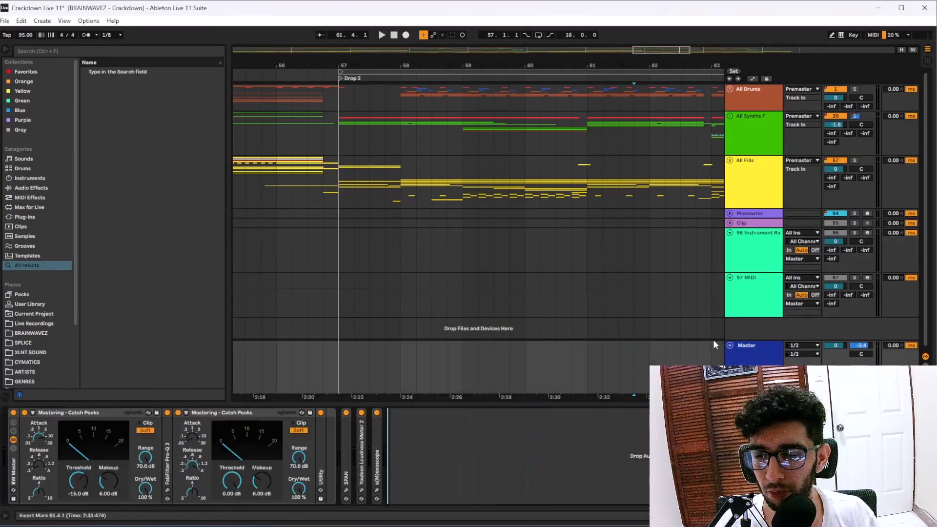
left_click(708, 307)
right_click(572, 440)
right_click(572, 441)
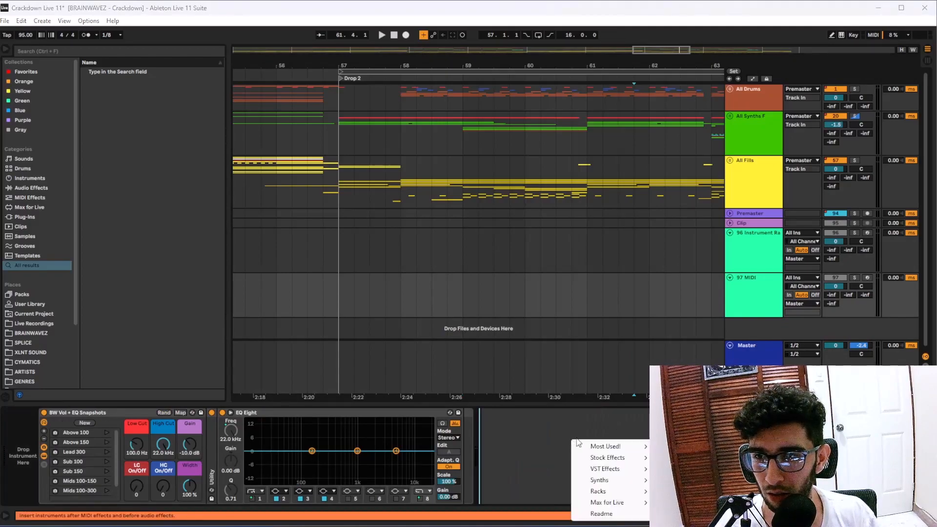
mouse_move(604, 450)
left_click(689, 447)
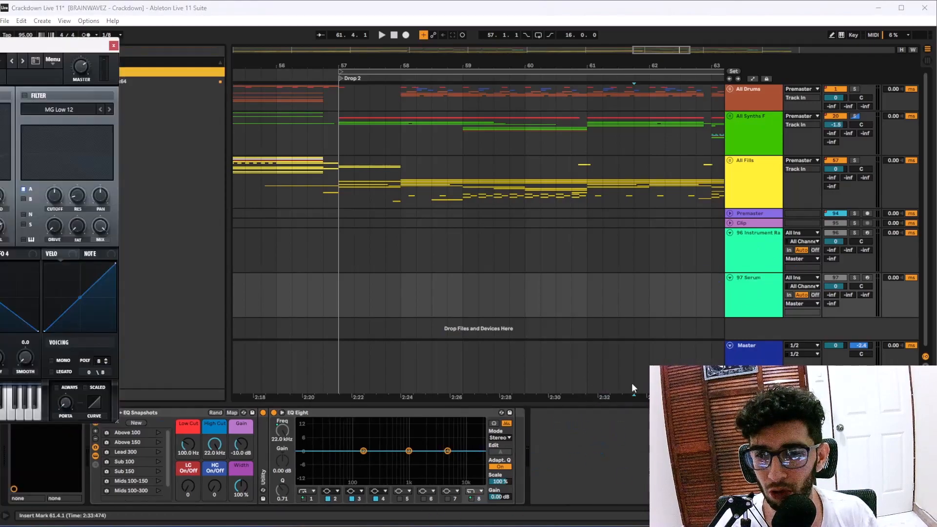
left_click(113, 45)
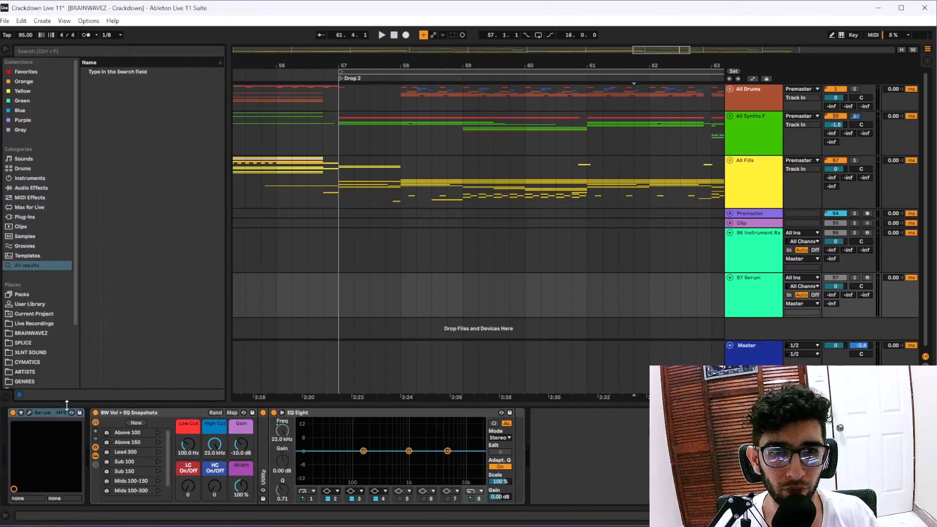
left_click(131, 410)
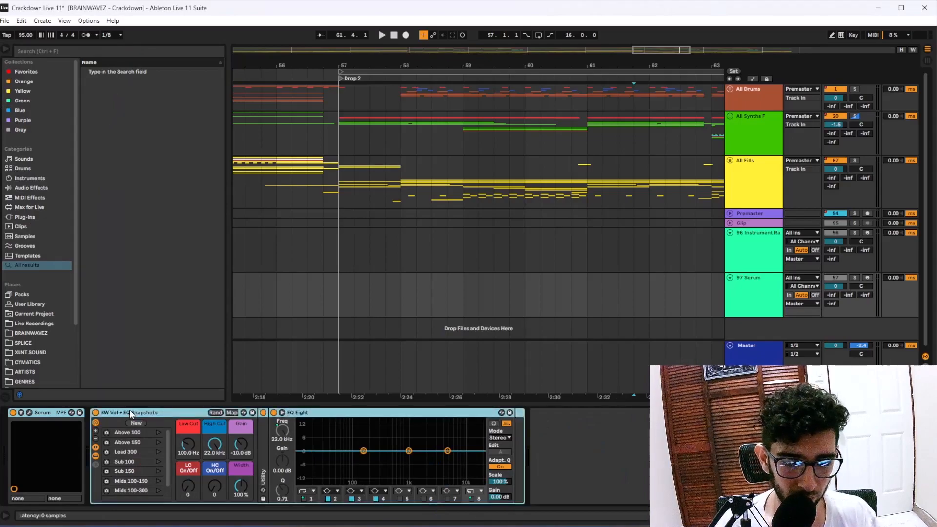
key("ctrl+g")
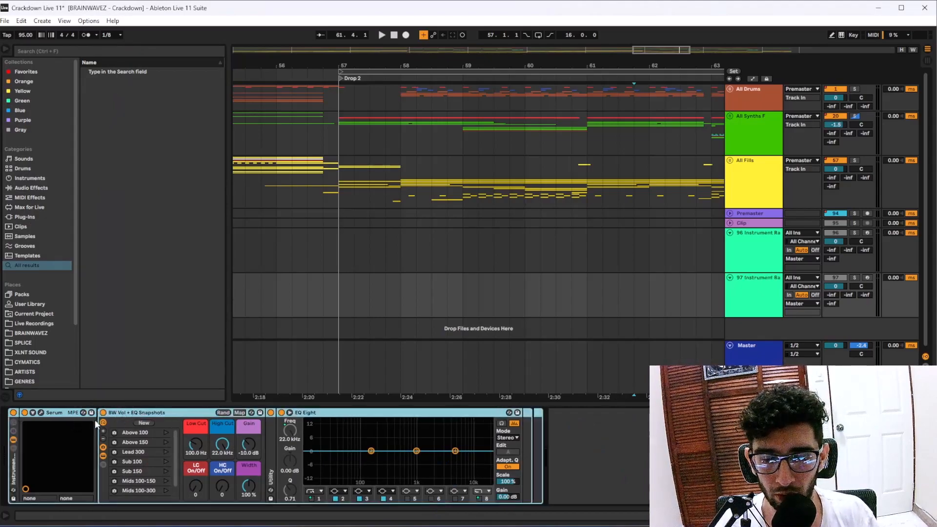
Compare the devices of the Vital rack on track 96 and the Serum rack on track 97.
left_click(751, 248)
left_click(761, 284)
left_click(759, 258, "shift")
left_click(765, 283)
left_click(760, 259, "shift")
left_click(763, 287)
left_click(759, 257, "shift")
left_click(760, 284)
left_click(760, 248)
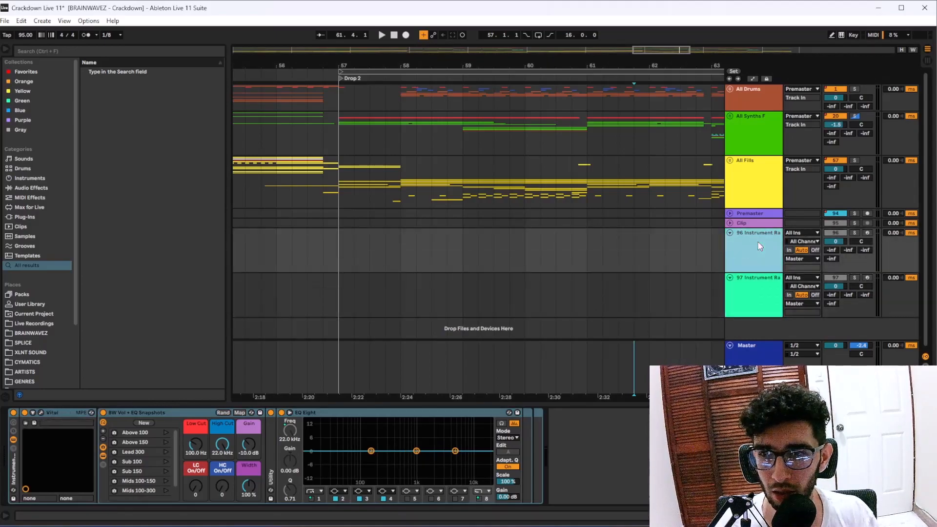
left_click(755, 283)
left_click(756, 302)
Insert a third MIDI track below the two rack tracks and move the Vital Instrument Rack from track 96 onto it.
scroll(754, 283, "down", 1)
right_click(763, 307)
left_click(747, 318)
right_click(747, 331)
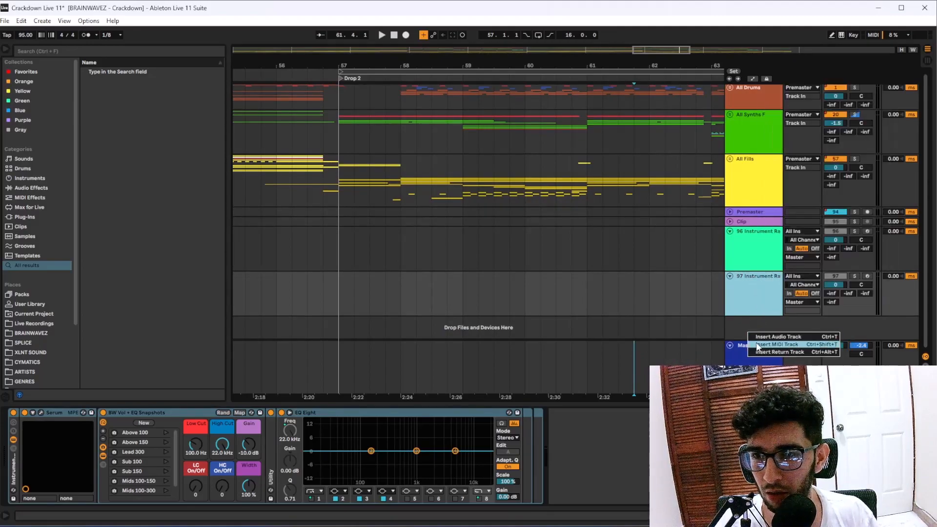
left_click(741, 298)
left_click(740, 245)
left_click(745, 262)
left_click(754, 236)
left_click_drag(13, 461, 766, 323)
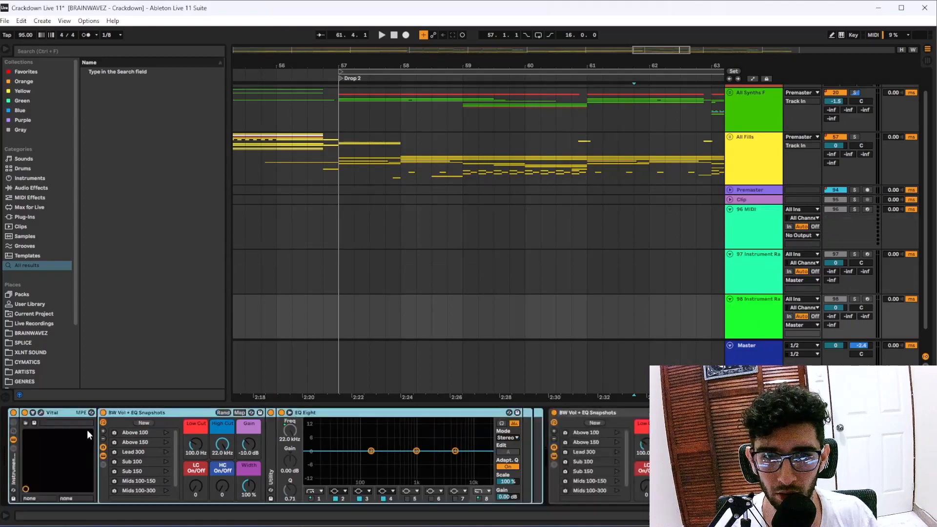
Delete the extra BW Vol + EQ Snapshots rack after the Vital rack and group the Vital rack into an outer Instrument Rack.
left_click(604, 412)
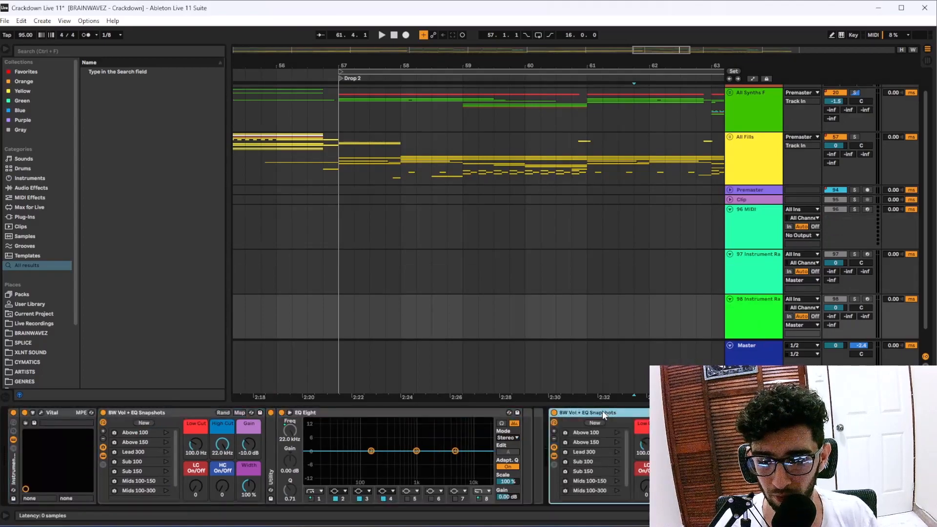
left_click(15, 470)
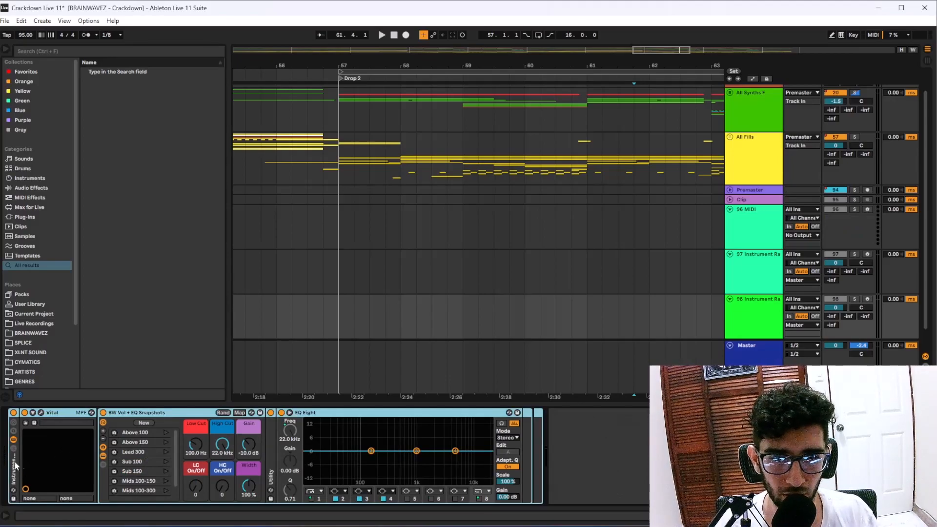
key("ctrl+g")
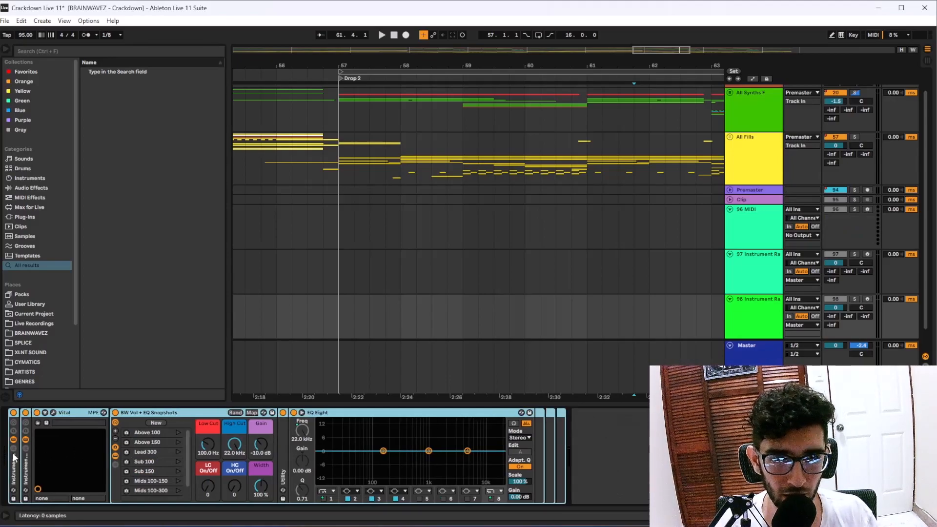
Show the outer rack's chain list and create a second, empty chain in it.
left_click(14, 448)
left_click(57, 466)
right_click(52, 468)
left_click(59, 491)
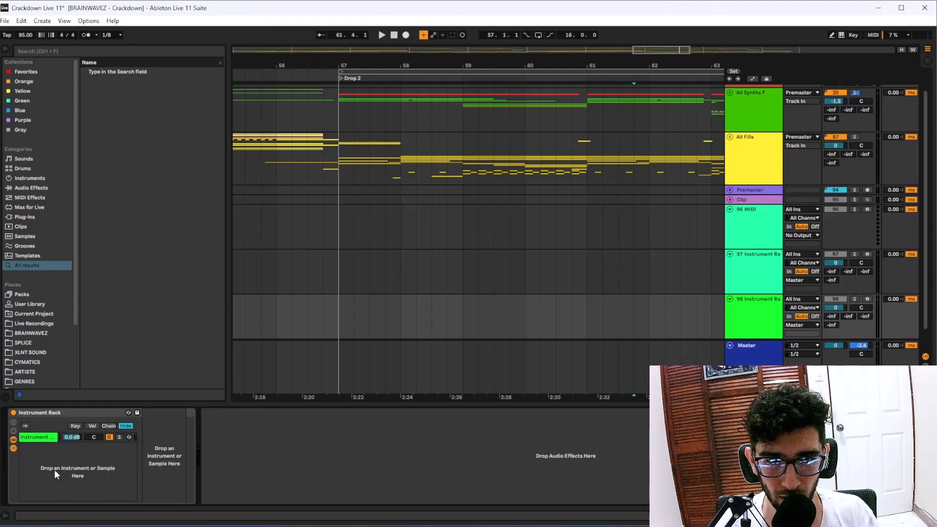
Move the Serum Instrument Rack from track 97 into the empty chain of track 98's outer rack.
left_click(760, 307)
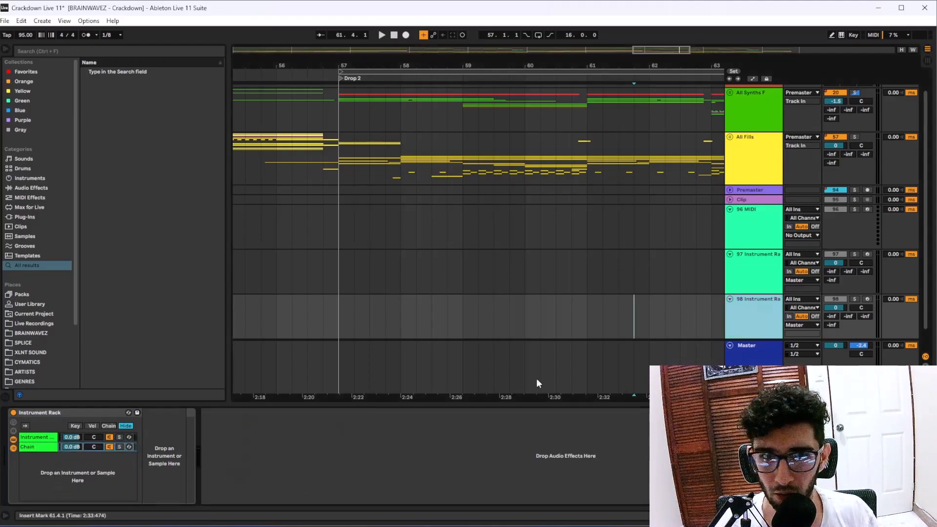
left_click(37, 439)
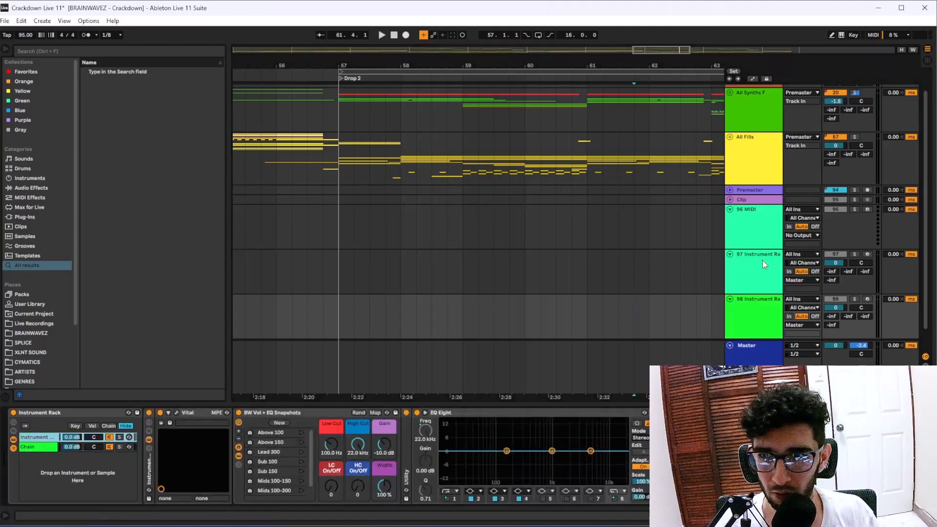
left_click(772, 226)
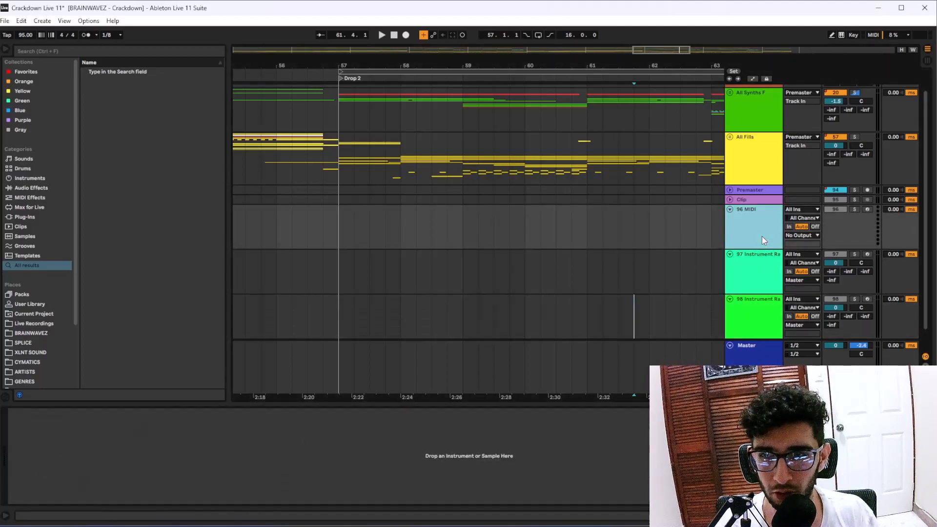
left_click(771, 274)
left_click_drag(13, 472, 772, 322)
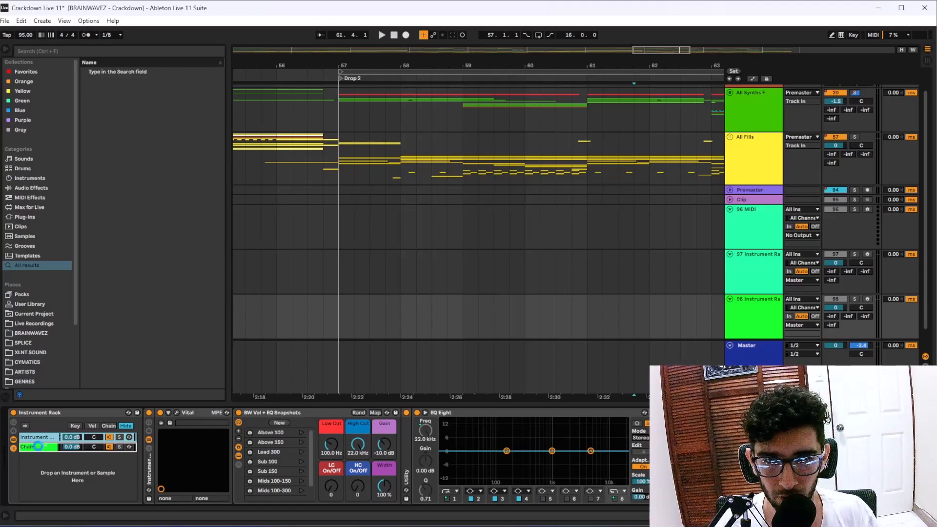
left_click(39, 446)
Compare the devices of the outer rack's Vital and Serum chains.
left_click(42, 439)
left_click(43, 446)
left_click(42, 439)
left_click(43, 447)
left_click(43, 438)
left_click(42, 447)
left_click(42, 438)
left_click(42, 446)
left_click(42, 439)
left_click(47, 447)
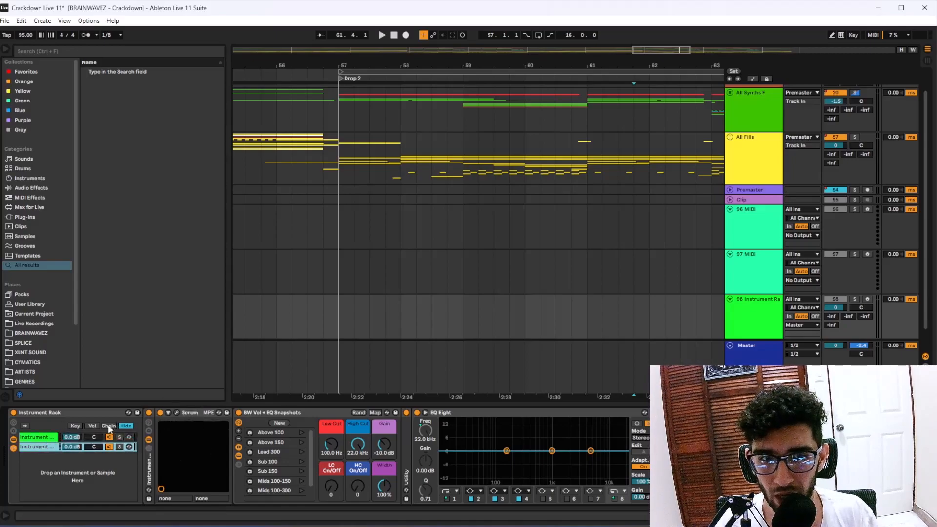
Save the outer Instrument Rack to the User Library, copying its used files, and name it EXAMPLE RACK.
scroll(48, 165, "down", 3)
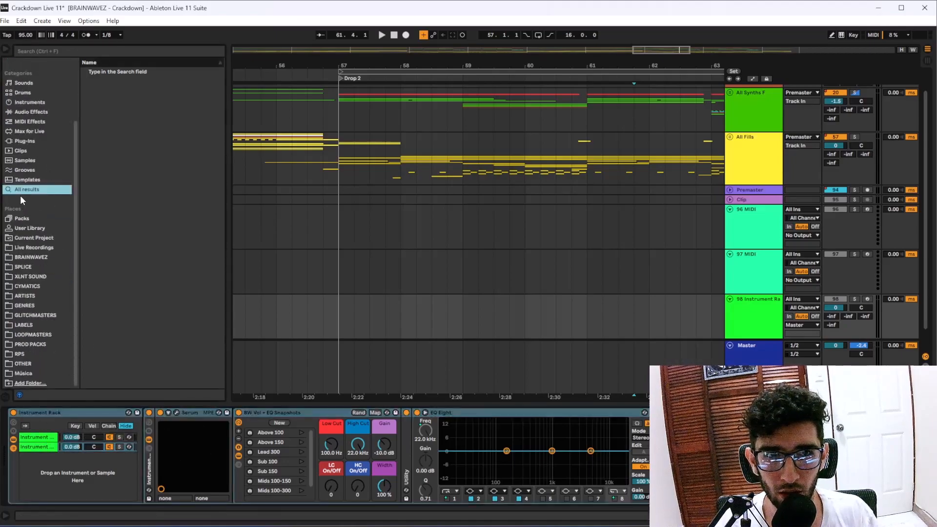
left_click(37, 258)
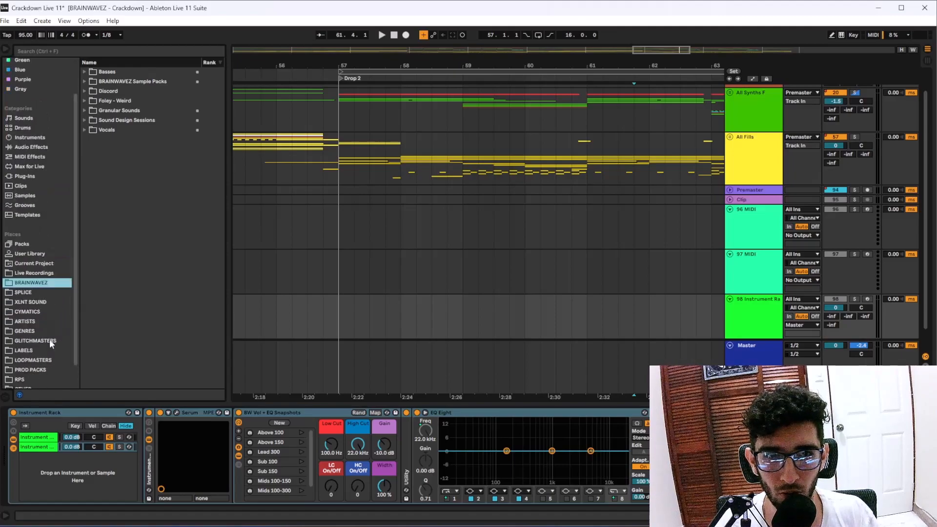
left_click(36, 254)
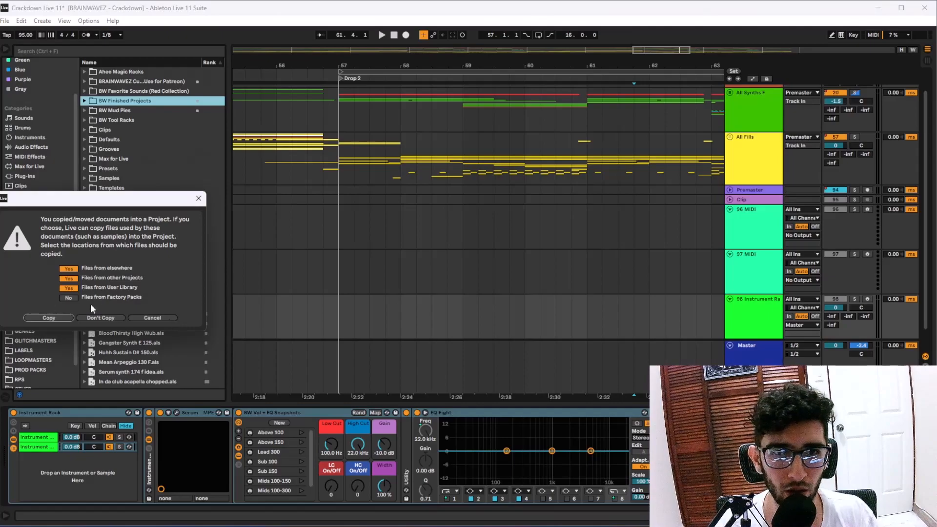
left_click(35, 317)
type("E")
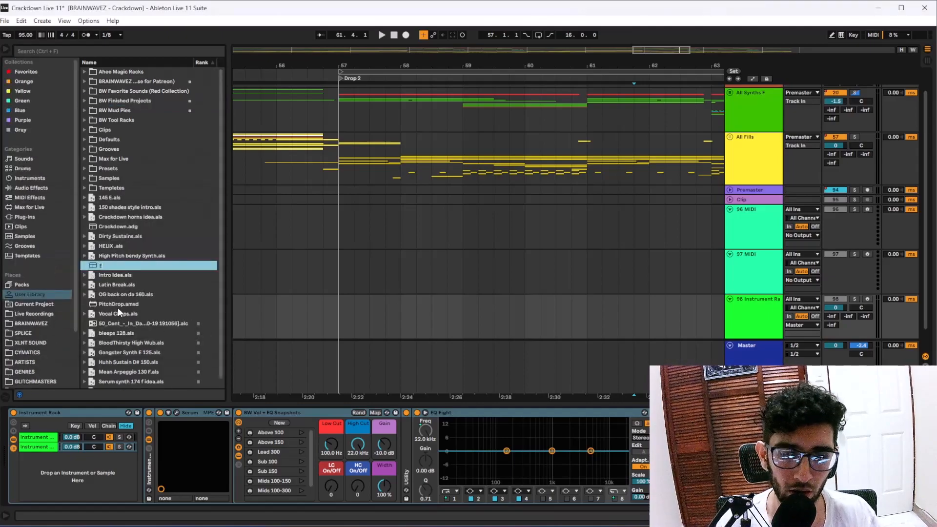
type("XAMPLE TR")
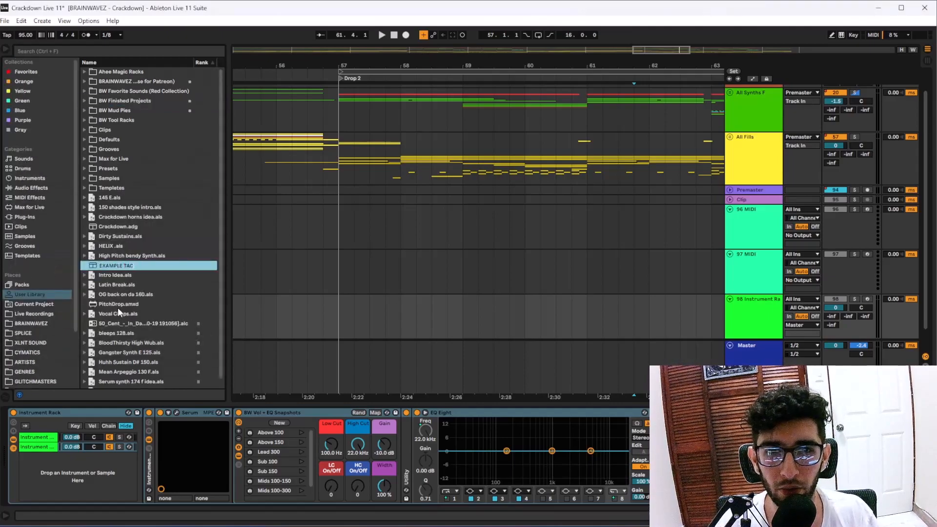
type("ACK")
key("Return")
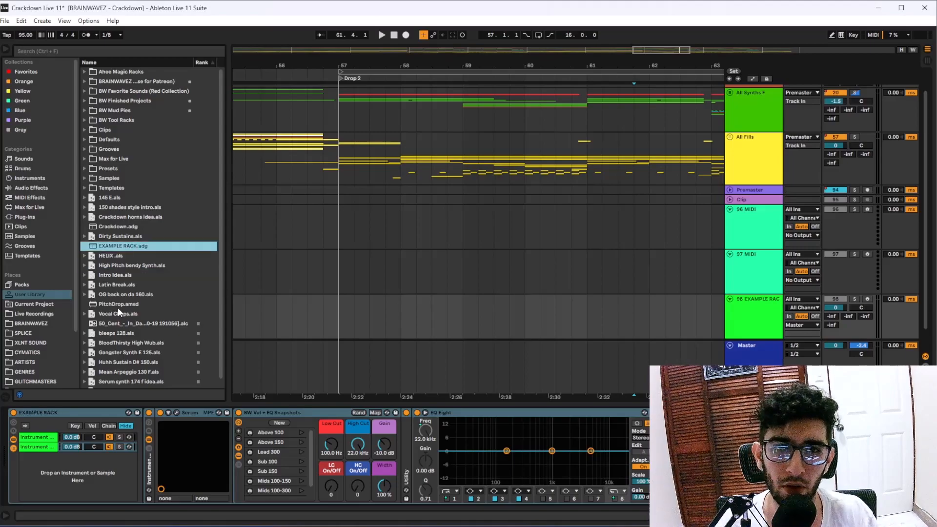
Tag EXAMPLE RACK.adg with the Orange color and browse the Orange collection.
right_click(131, 248)
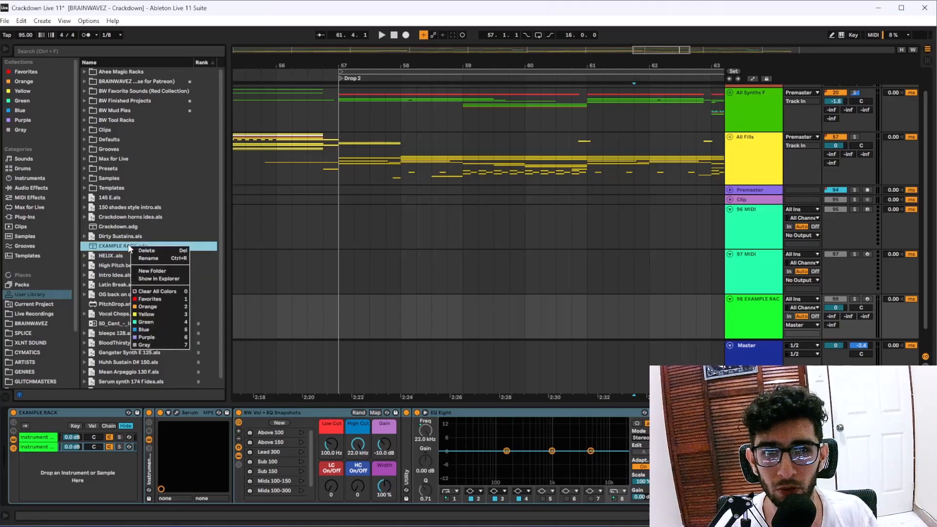
left_click(168, 309)
left_click(22, 82)
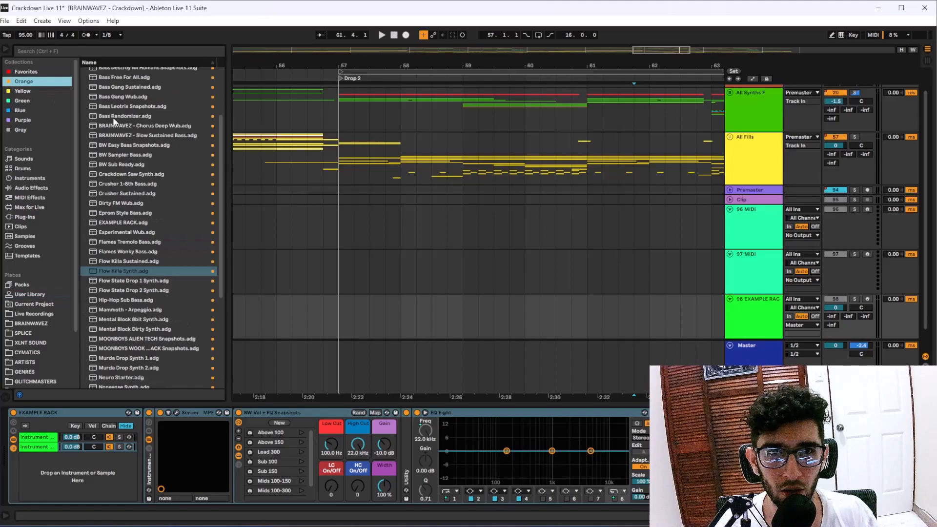
scroll(170, 239, "down", 7)
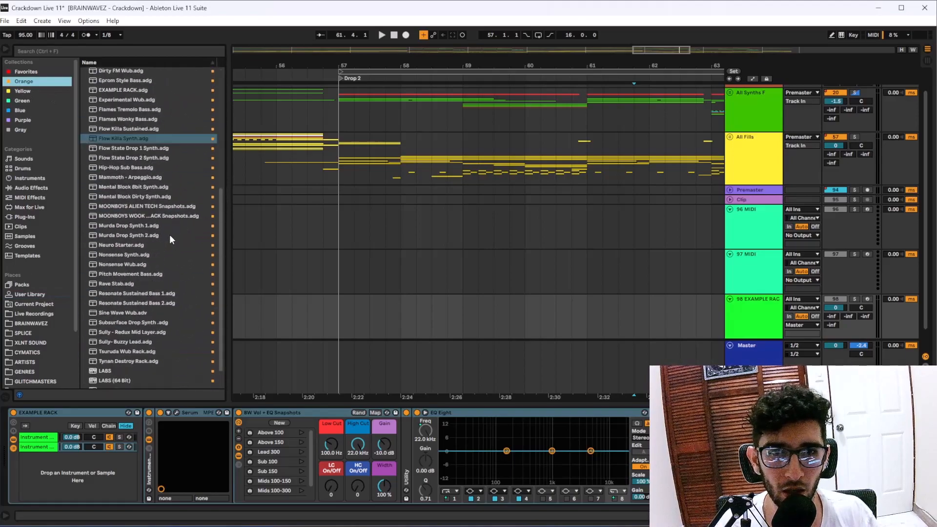
Delete tracks 96, 97 and 98 from the arrangement.
left_click(759, 229)
left_click(751, 299)
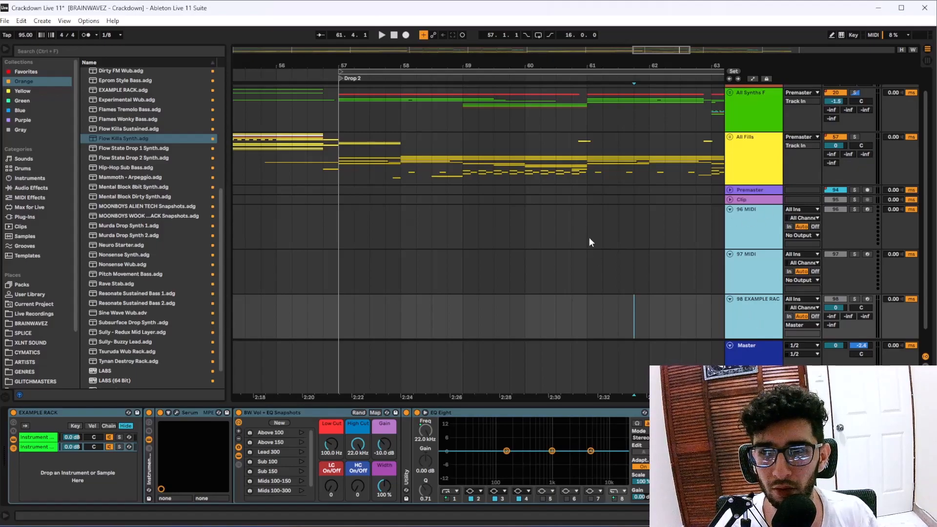
key("Delete")
Find EXAMPLE RACK.adg in the Orange collection and load it onto a new track in the empty area below Clip.
scroll(154, 215, "down", 1)
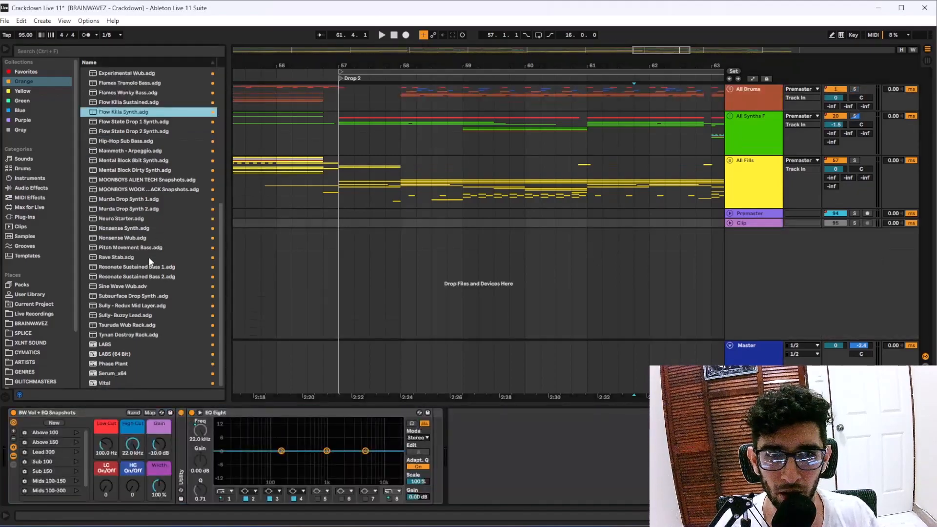
scroll(140, 223, "up", 7)
left_click(139, 143)
left_click(145, 228)
left_click_drag(143, 268, 547, 281)
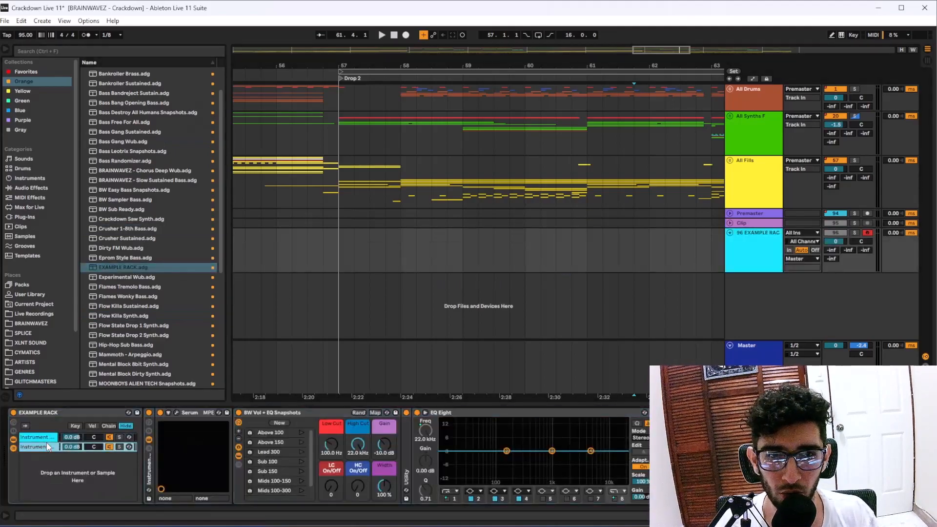
Compare the Vital and Serum chains of EXAMPLE RACK, and delete the rack from track 96.
left_click(43, 438)
left_click(44, 447)
left_click(48, 436)
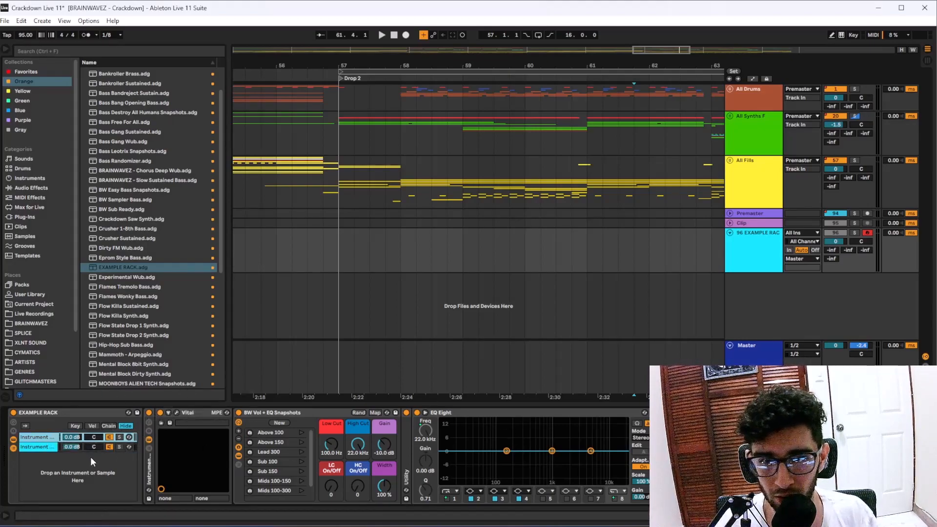
left_click(40, 447)
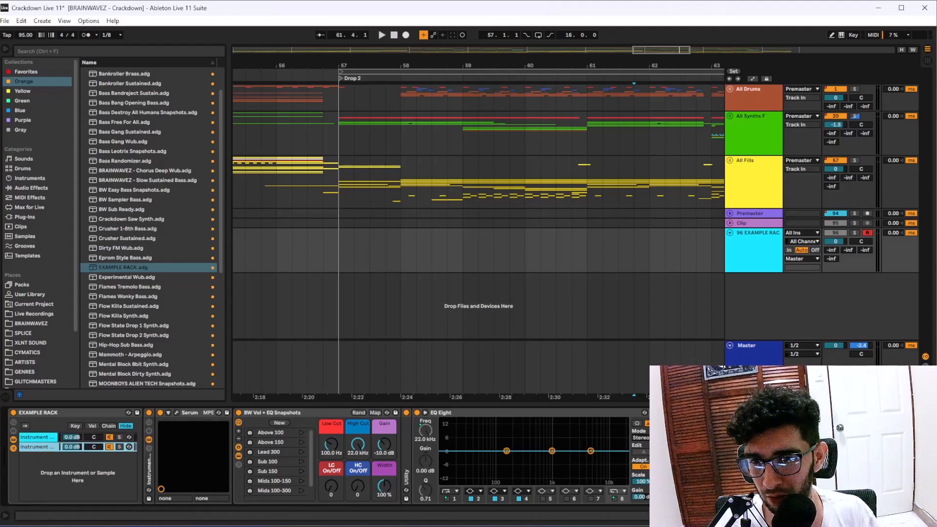
left_click_drag(72, 447, 72, 437)
left_click(68, 437)
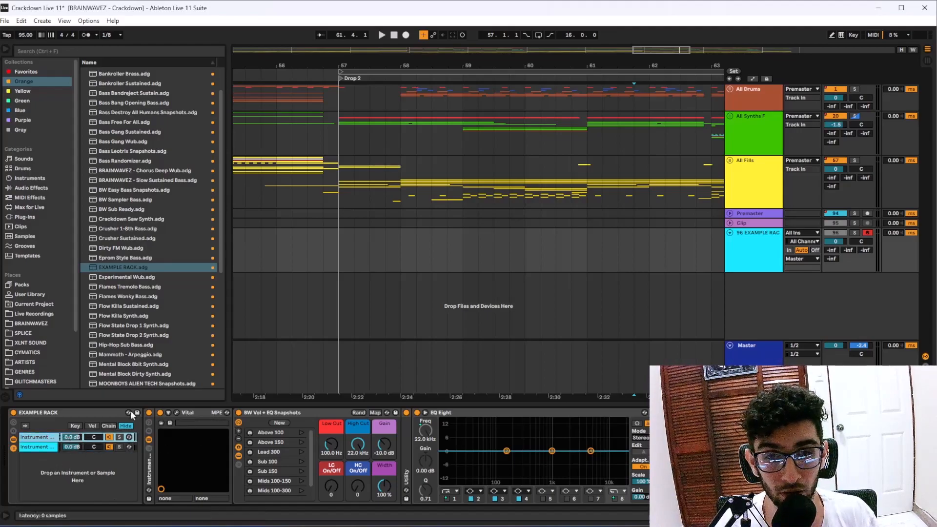
left_click(77, 413)
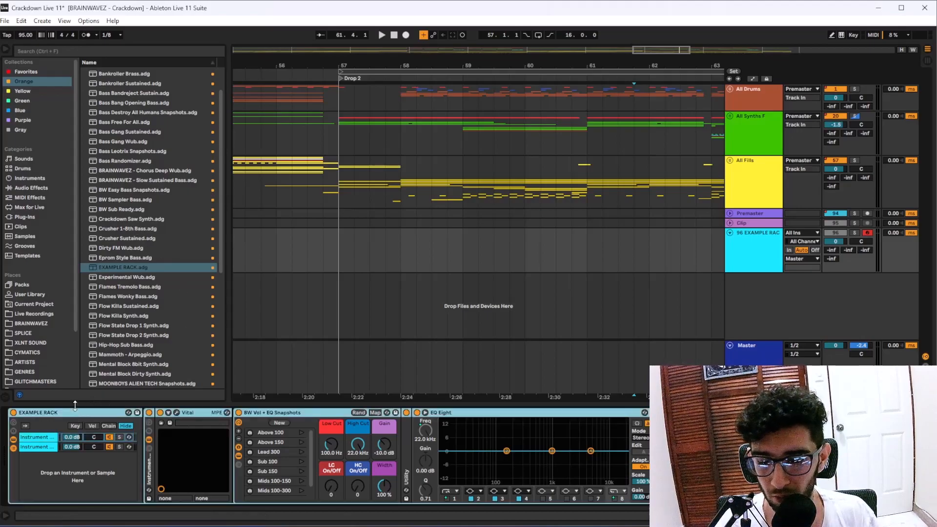
key("Delete")
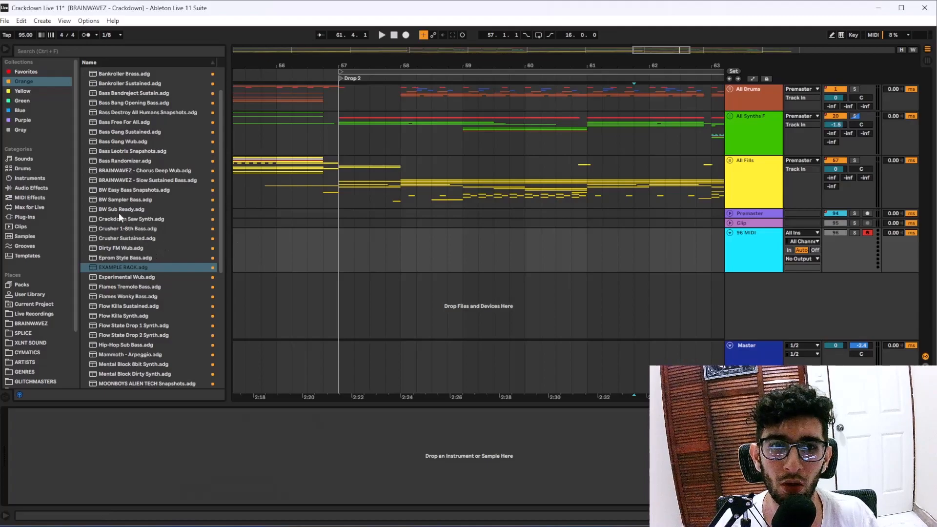
Load Bass Bang Opening Bass.adg from the Orange collection onto a new track below track 96 and close its plug-in windows.
scroll(146, 176, "down", 5)
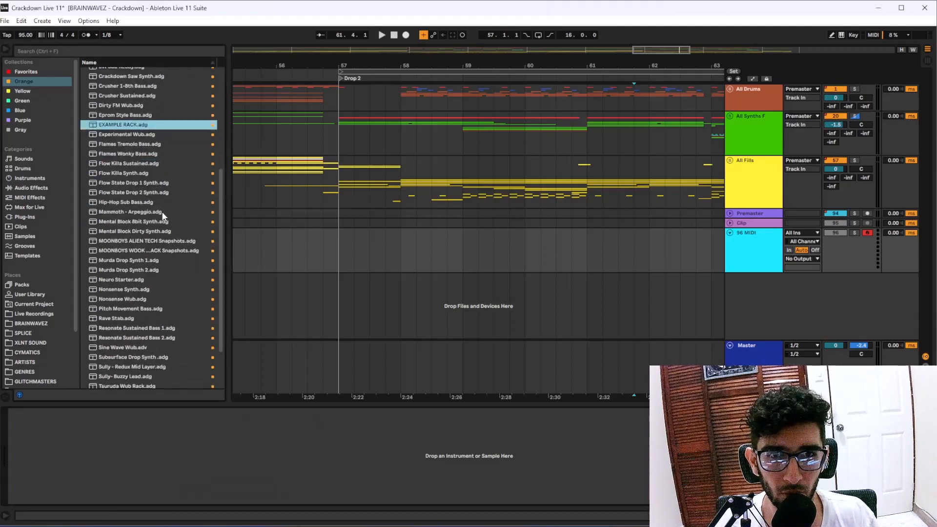
scroll(163, 215, "up", 6)
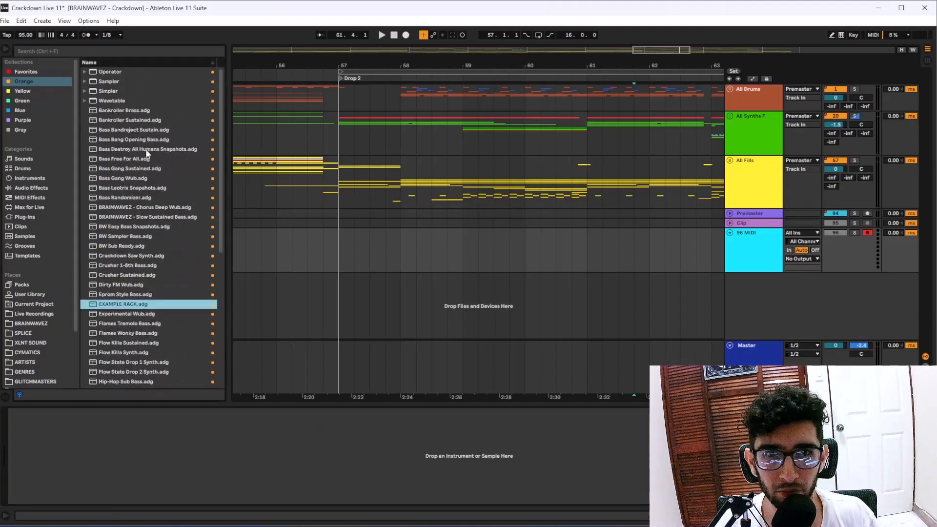
left_click_drag(113, 143, 570, 333)
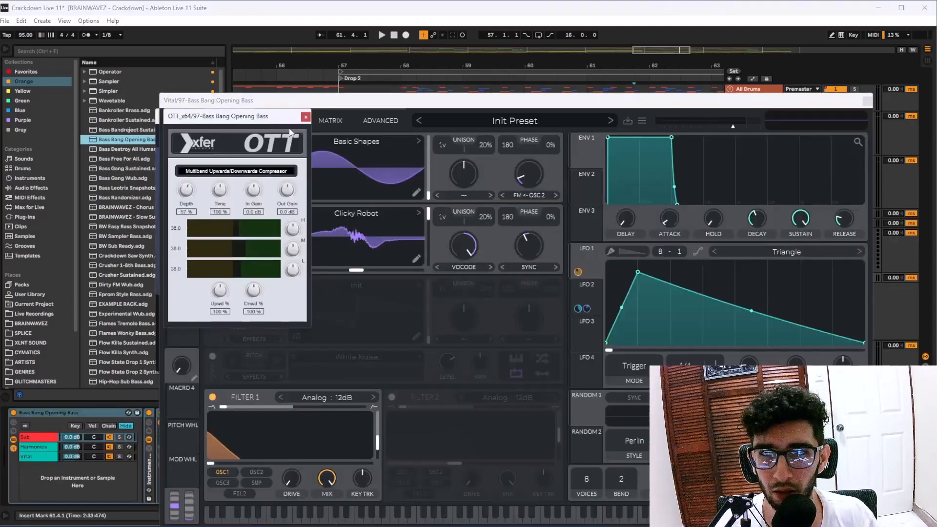
left_click(867, 100)
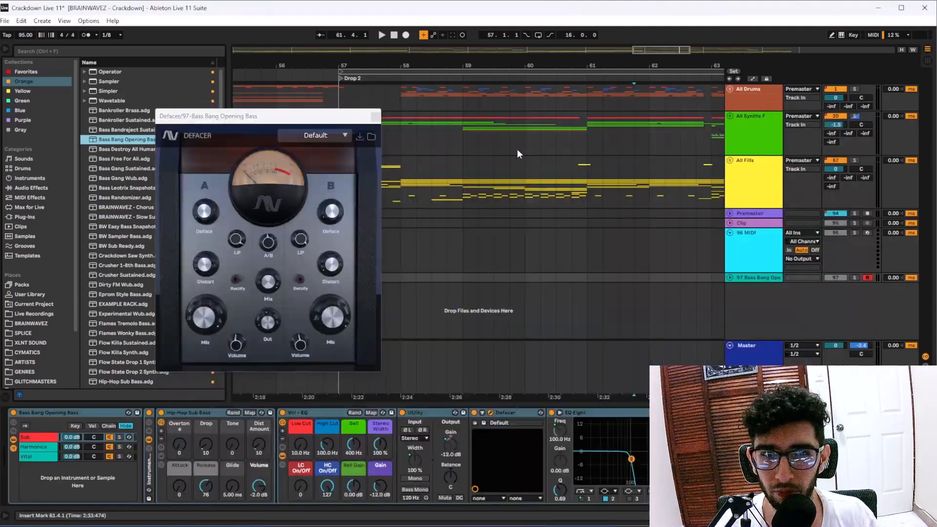
left_click(373, 117)
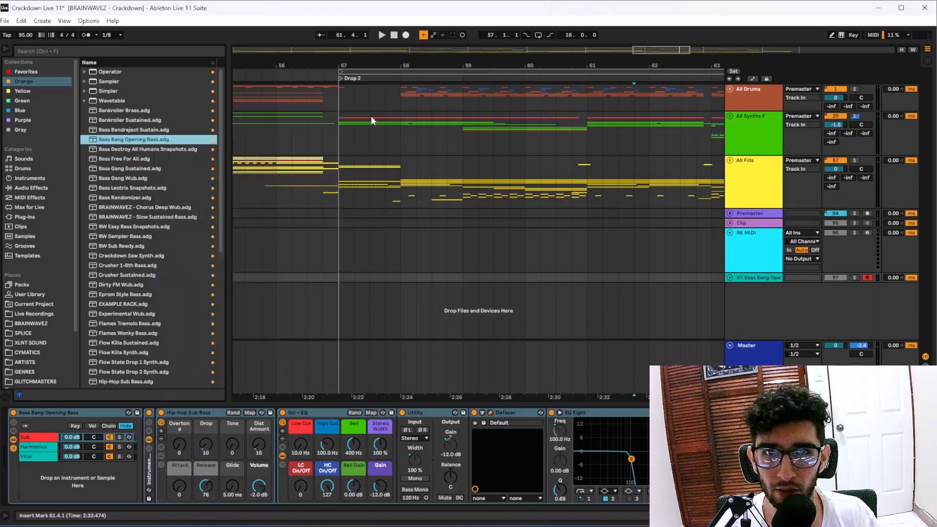
Examine the devices in the Sub, Harmonics and Vital chains of the Bass Bang Opening Bass rack.
left_click(40, 445)
left_click(39, 449)
left_click(39, 456)
left_click(42, 447)
left_click(46, 440)
left_click(50, 447)
left_click(50, 457)
left_click(51, 447)
left_click(52, 439)
left_click(50, 457)
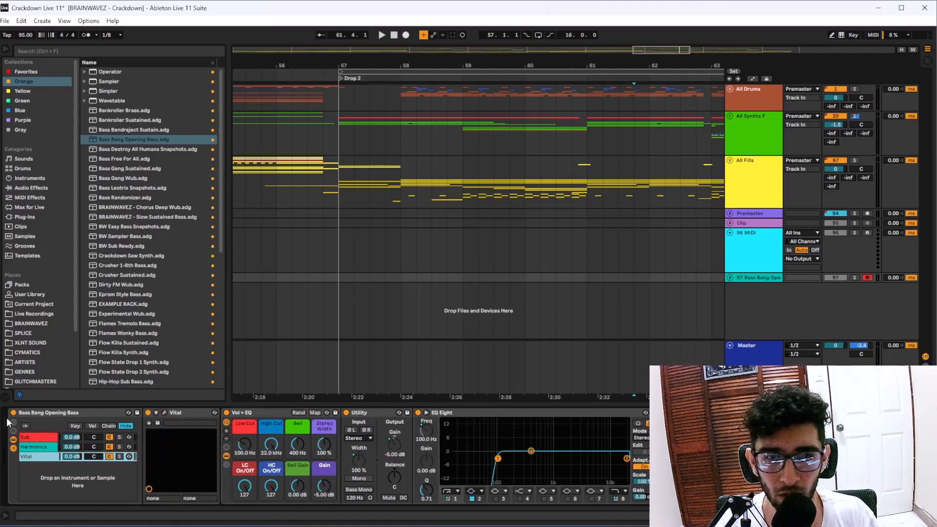
Remove the Bass Bang Opening Bass rack and delete MIDI tracks 96 and 97 from the arrangement.
left_click(51, 414)
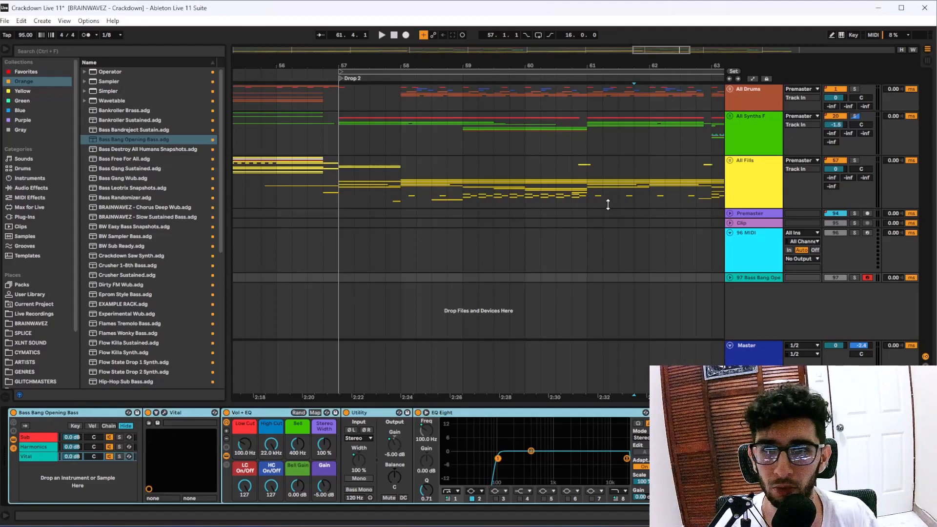
key("Delete")
left_click(604, 244)
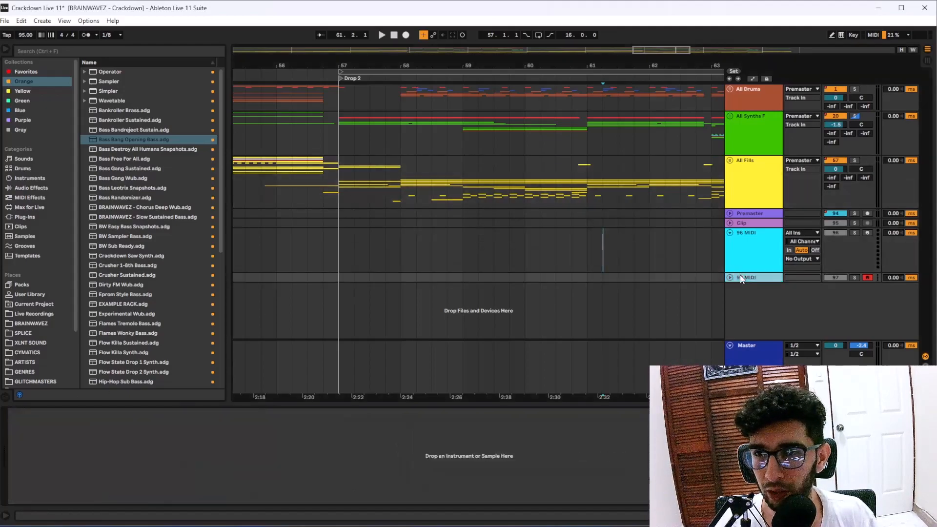
left_click(752, 277)
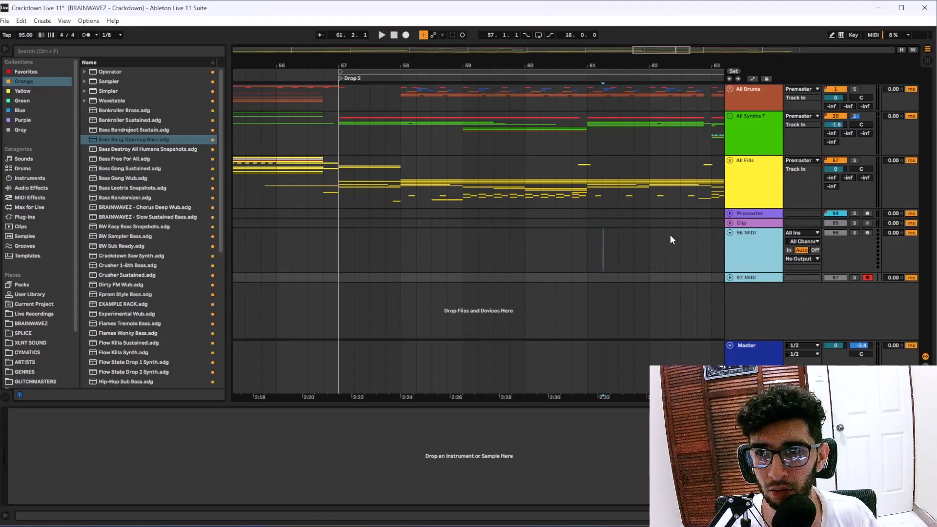
key("Delete")
Show the Favorites collection and place the insert marker at bar 60 on the All Synths F track in Drop 2.
left_click(15, 72)
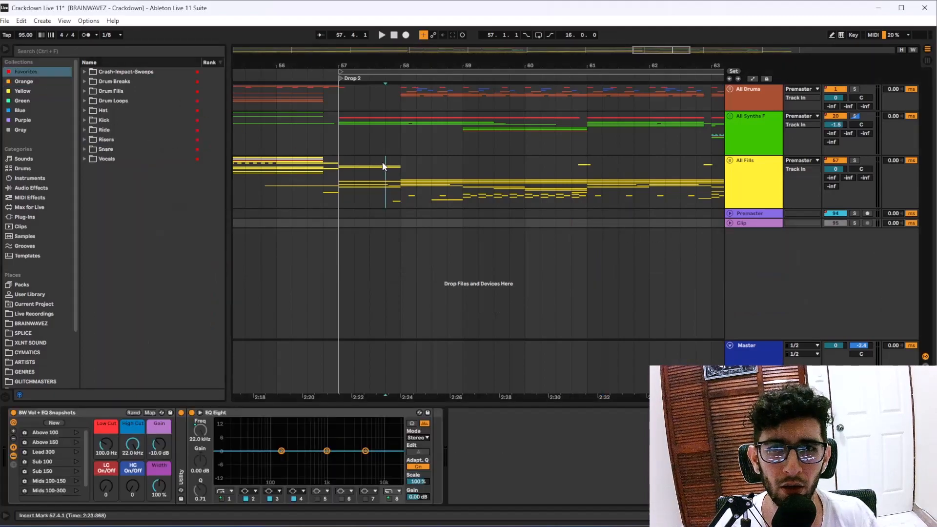
left_click(383, 162)
key("minus")
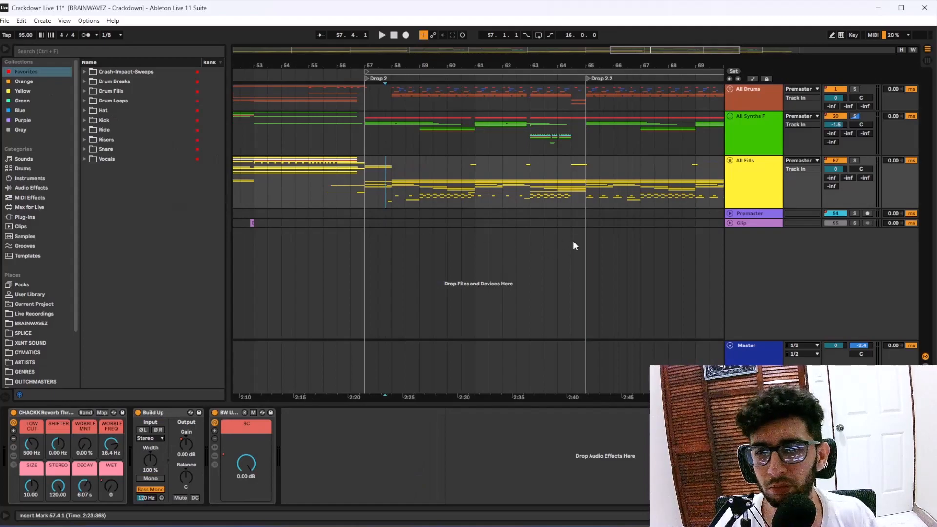
left_click(374, 127)
key("minus")
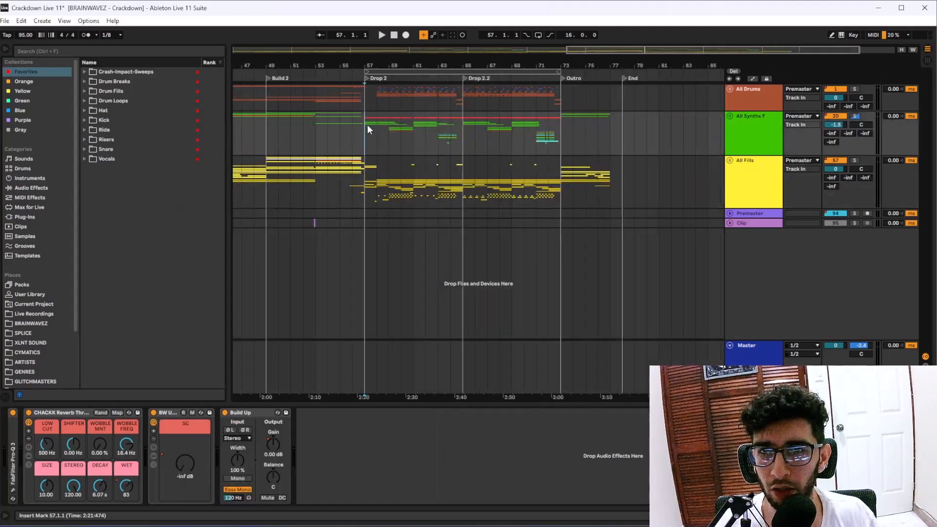
left_click(403, 131)
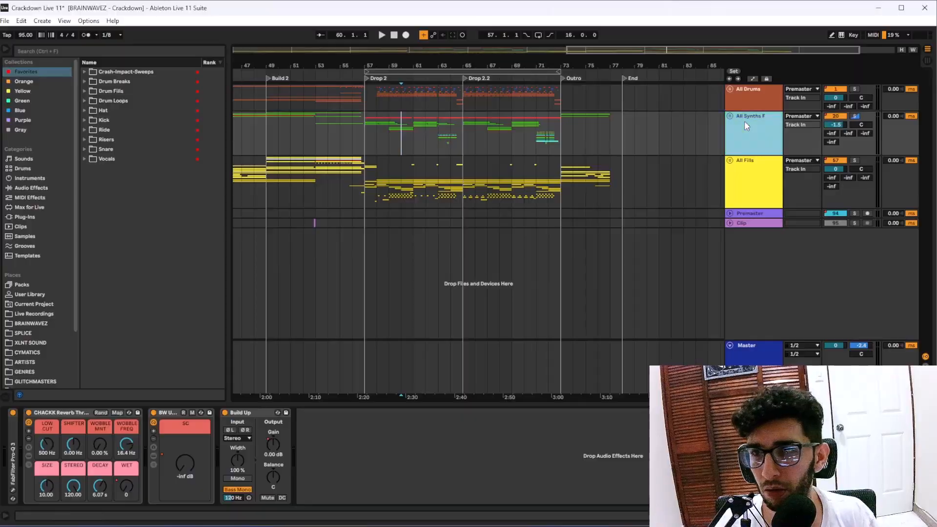